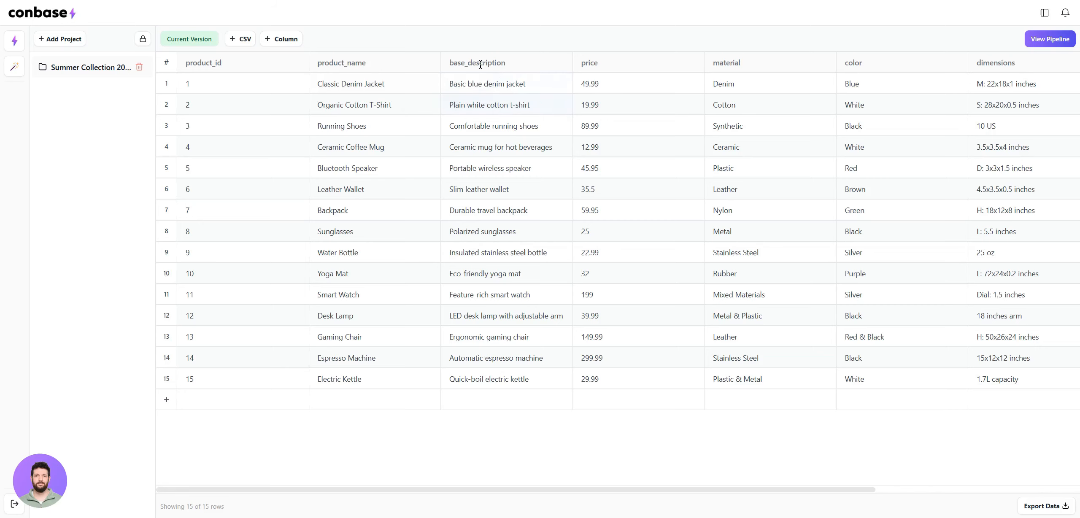
Examine the product table's columns across its full width and the full base_description entry of the first product
{"action": "left_click", "coordinate": [459, 85]}
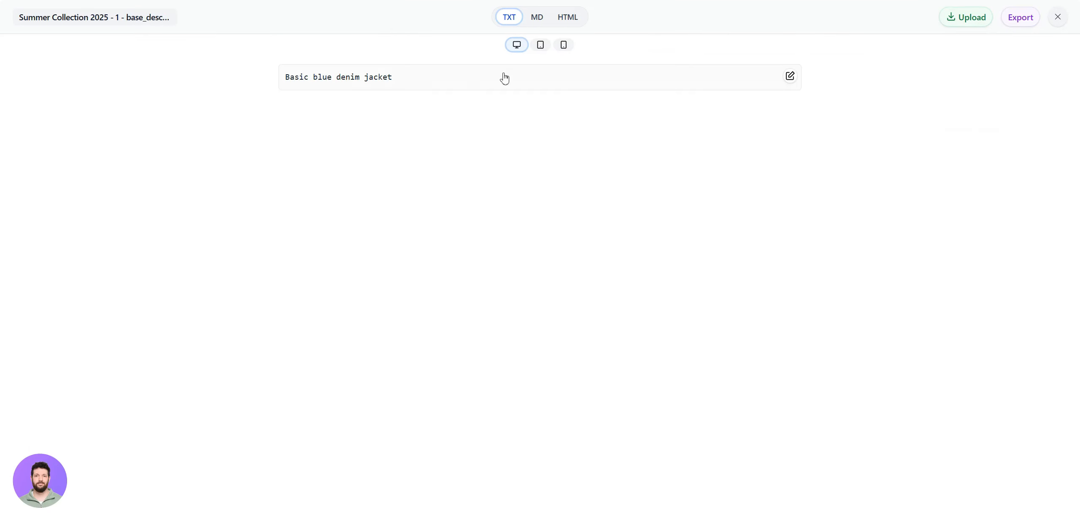
{"action": "left_click", "coordinate": [1058, 17]}
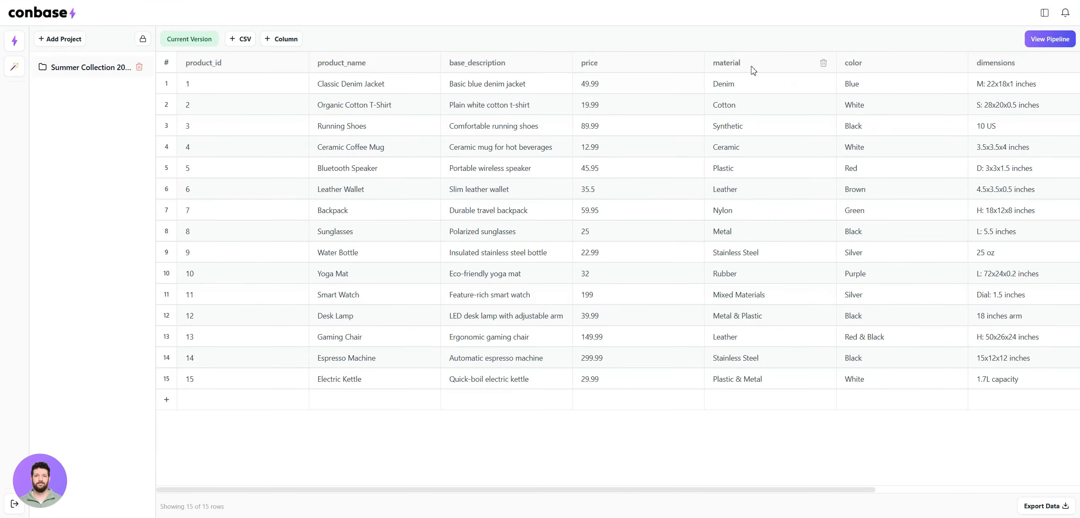
{"action": "left_click", "coordinate": [841, 87]}
{"action": "scroll", "coordinate": [740, 94], "scroll_direction": "right", "scroll_amount": 5}
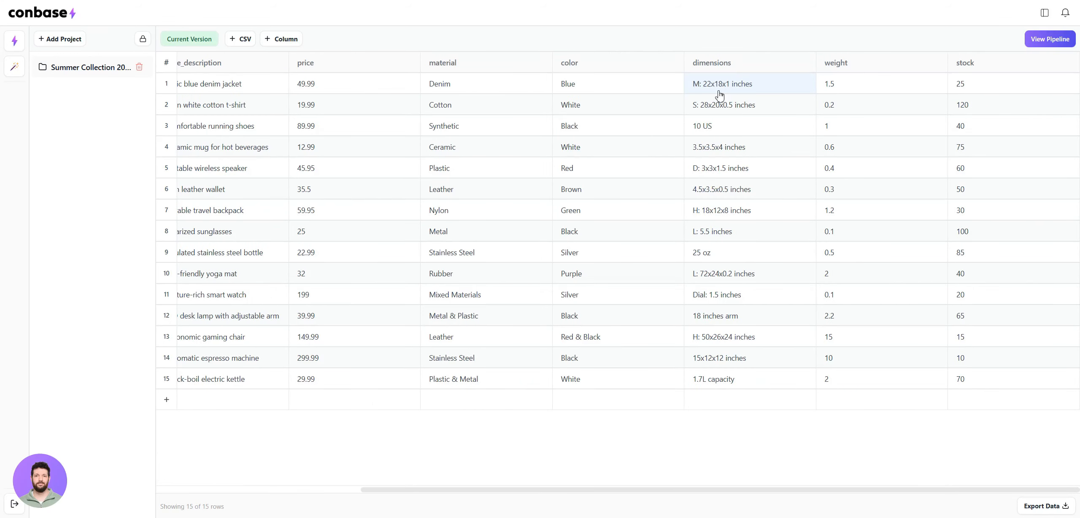
{"action": "scroll", "coordinate": [362, 102], "scroll_direction": "left", "scroll_amount": 5}
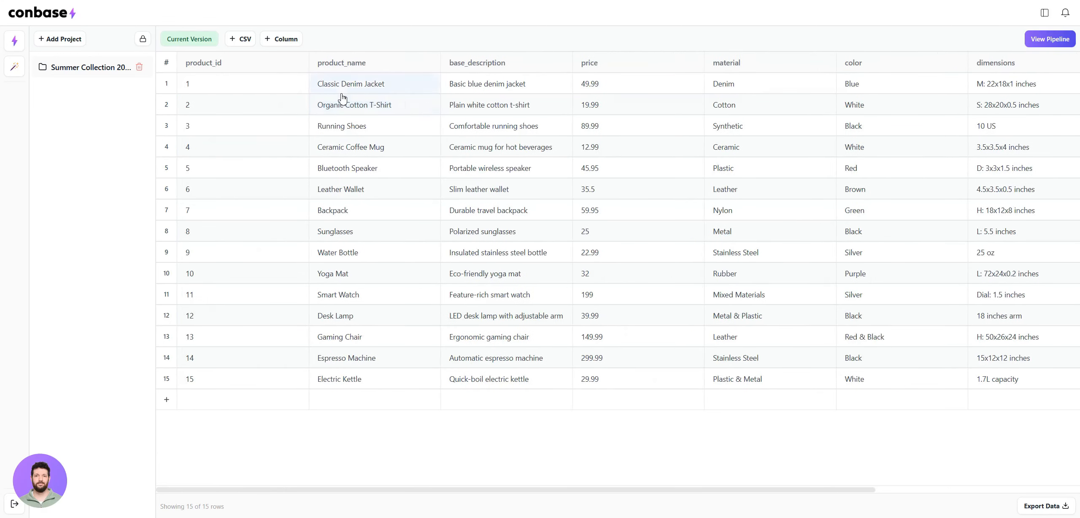
{"action": "scroll", "coordinate": [350, 95], "scroll_direction": "right", "scroll_amount": 5}
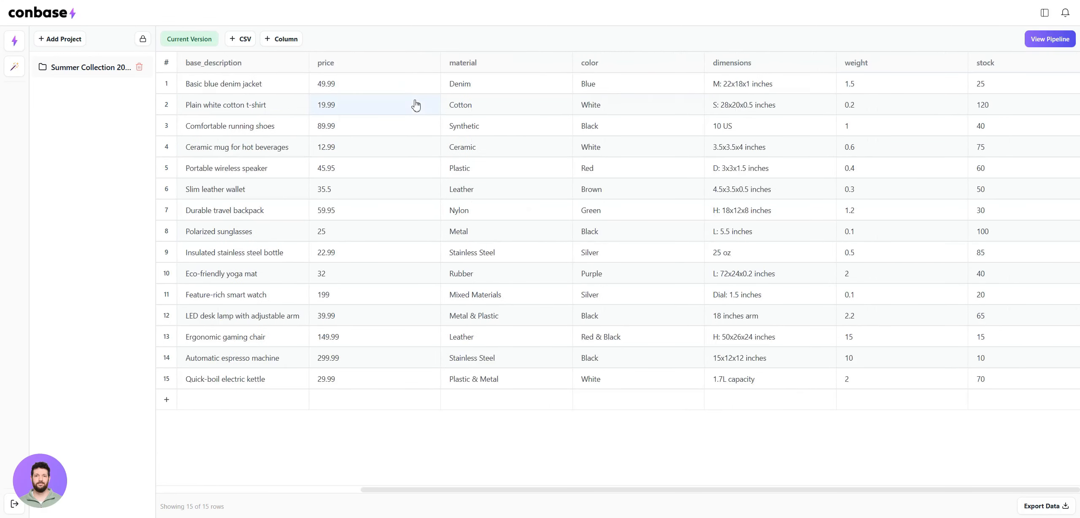
Open the Summer Collection 2025 pipeline, add a step to it and check which actions are available
{"action": "left_click", "coordinate": [1049, 40]}
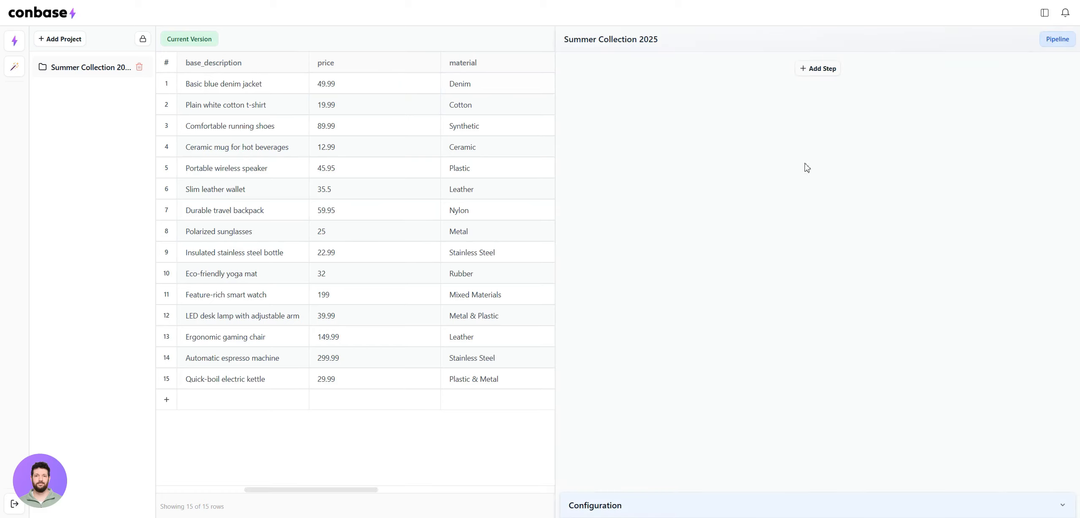
{"action": "left_click", "coordinate": [813, 75]}
{"action": "left_click", "coordinate": [626, 121]}
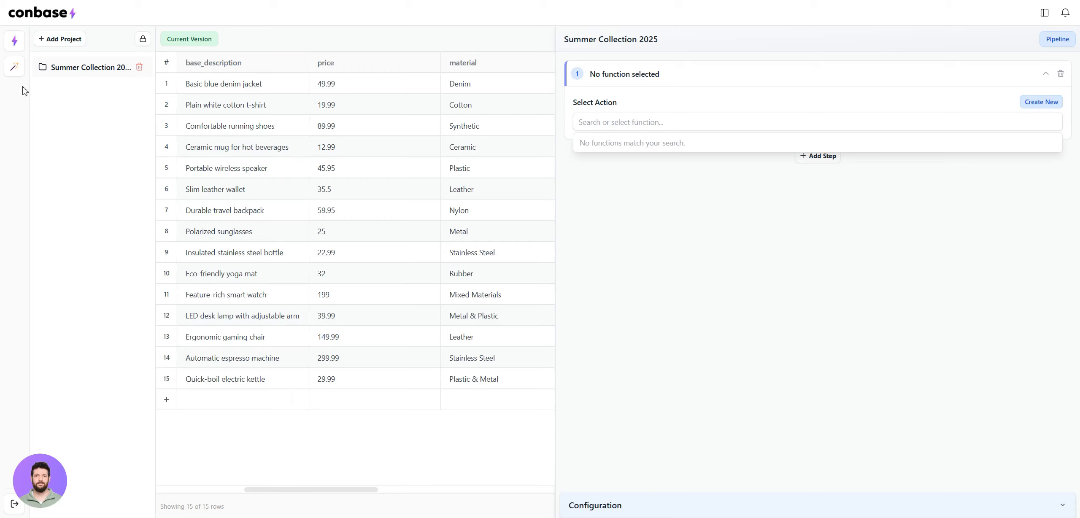
Copy the Product Description Generation template from the action templates for use in pipelines
{"action": "left_click", "coordinate": [13, 69]}
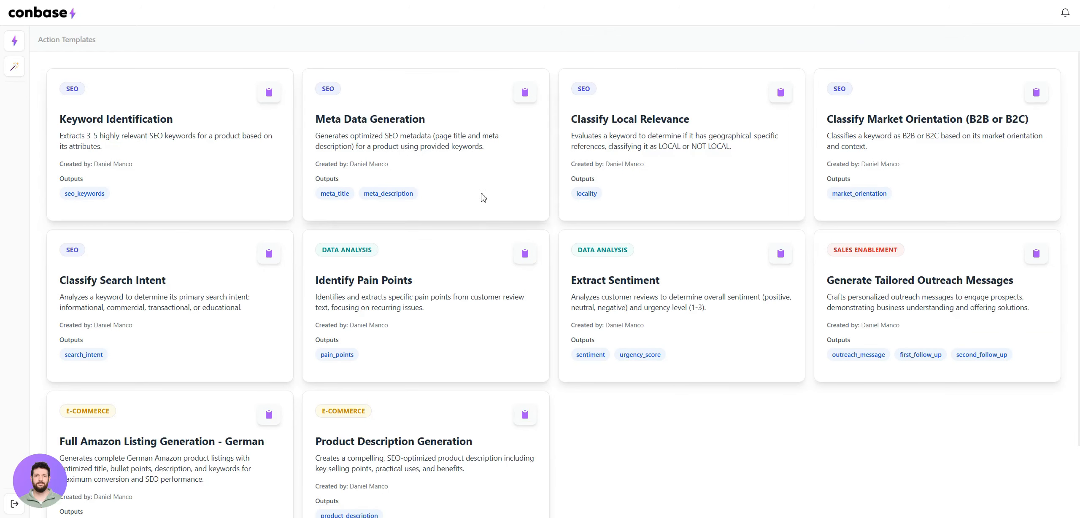
{"action": "scroll", "coordinate": [502, 261], "scroll_direction": "down", "scroll_amount": 2}
{"action": "left_click_drag", "start_coordinate": [317, 356], "coordinate": [475, 363]}
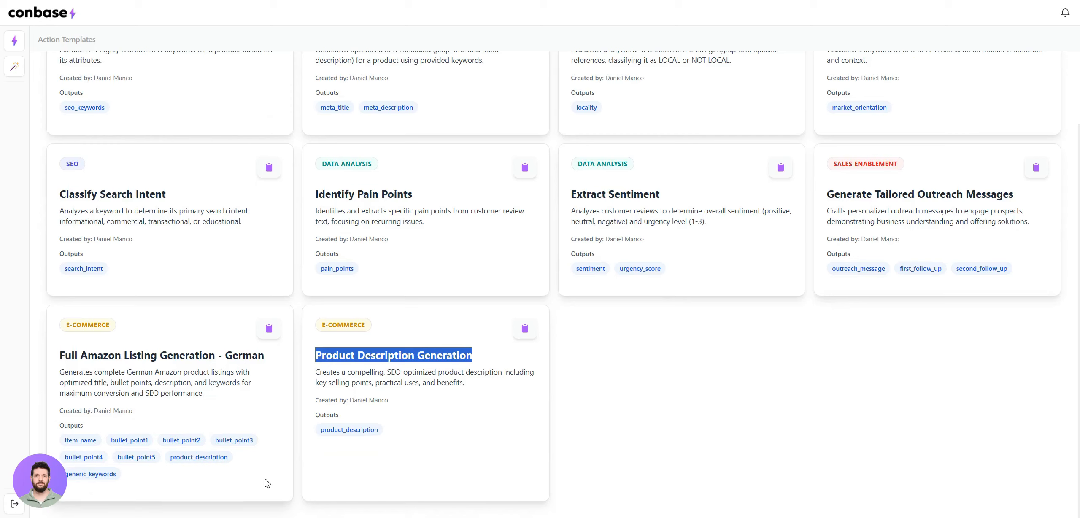
{"action": "left_click", "coordinate": [440, 382]}
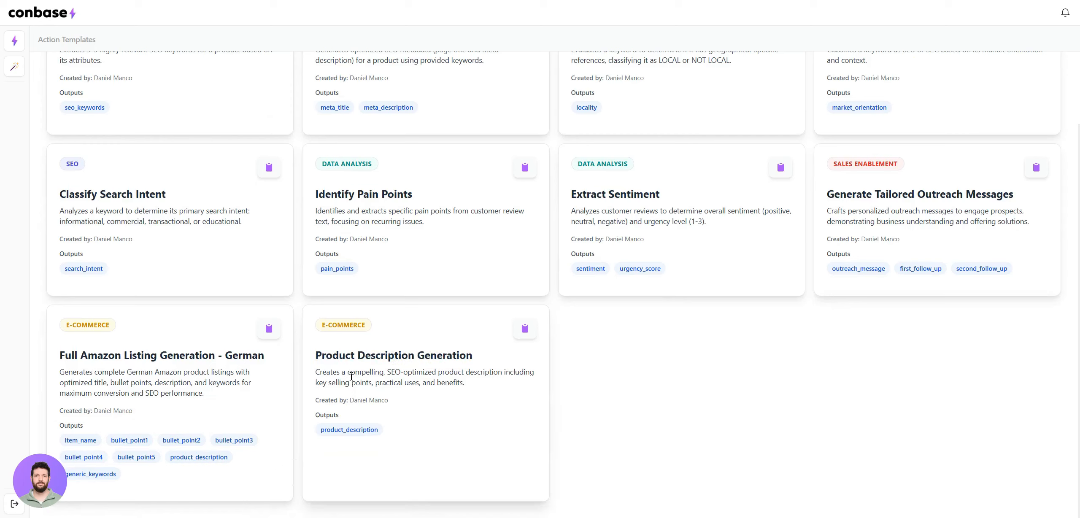
{"action": "left_click_drag", "start_coordinate": [60, 357], "coordinate": [159, 354]}
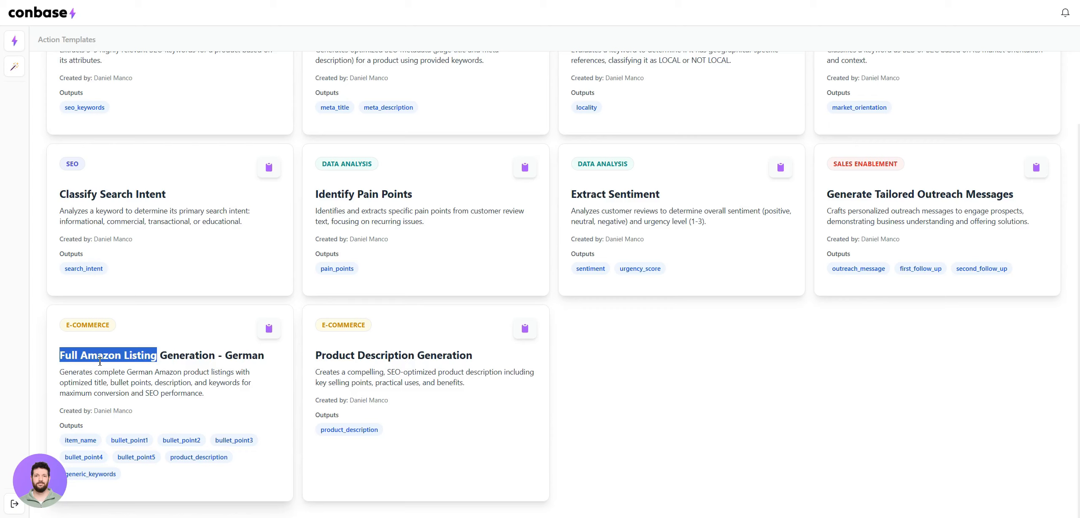
{"action": "left_click", "coordinate": [182, 358]}
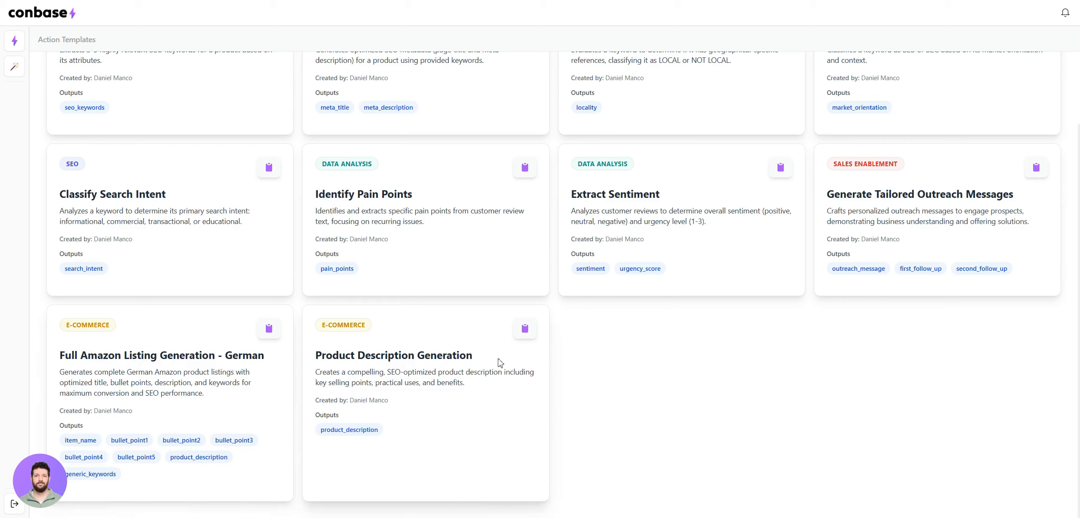
{"action": "left_click", "coordinate": [525, 334]}
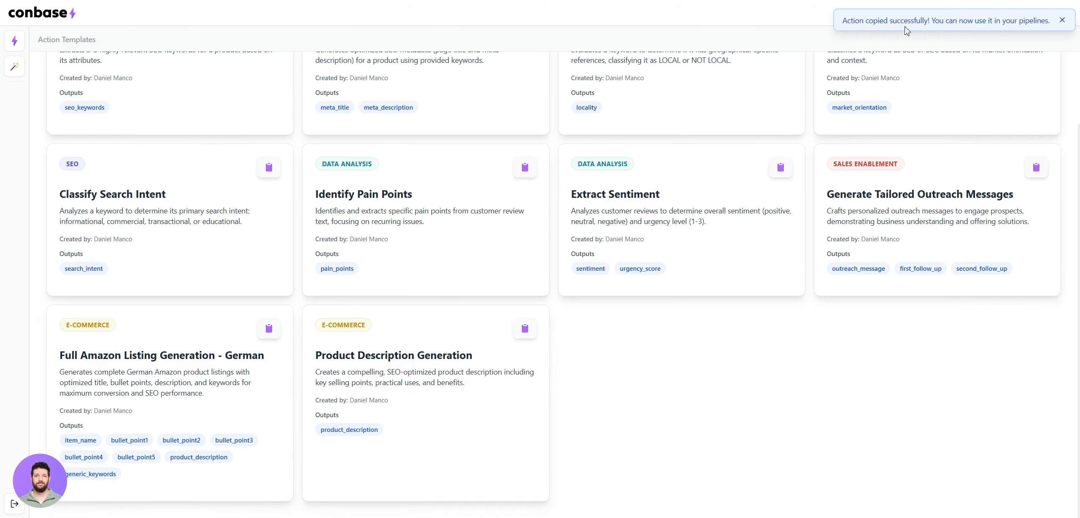
Copy the Meta Data Generation template from the action templates for use in pipelines
{"action": "scroll", "coordinate": [421, 428], "scroll_direction": "up", "scroll_amount": 1}
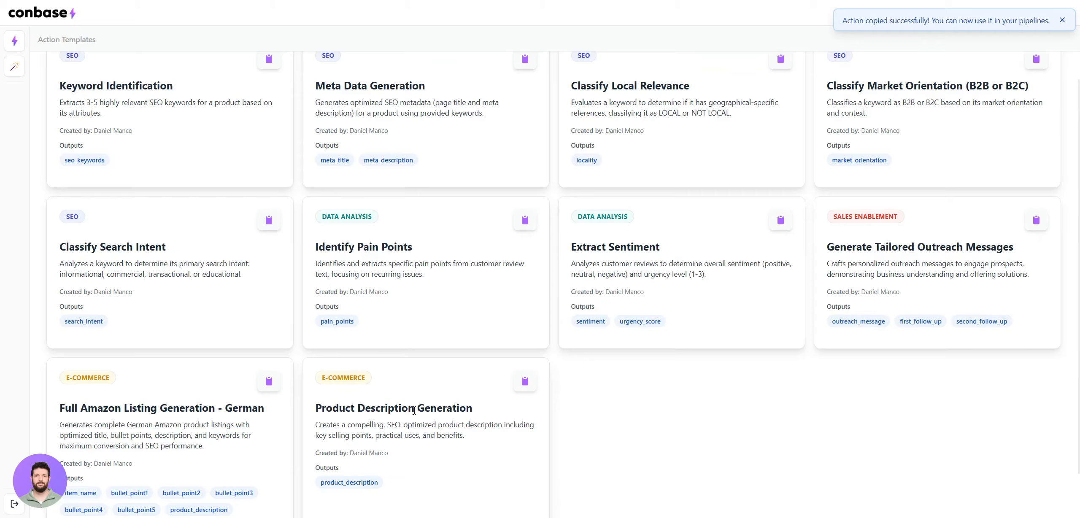
{"action": "scroll", "coordinate": [414, 410], "scroll_direction": "up", "scroll_amount": 1}
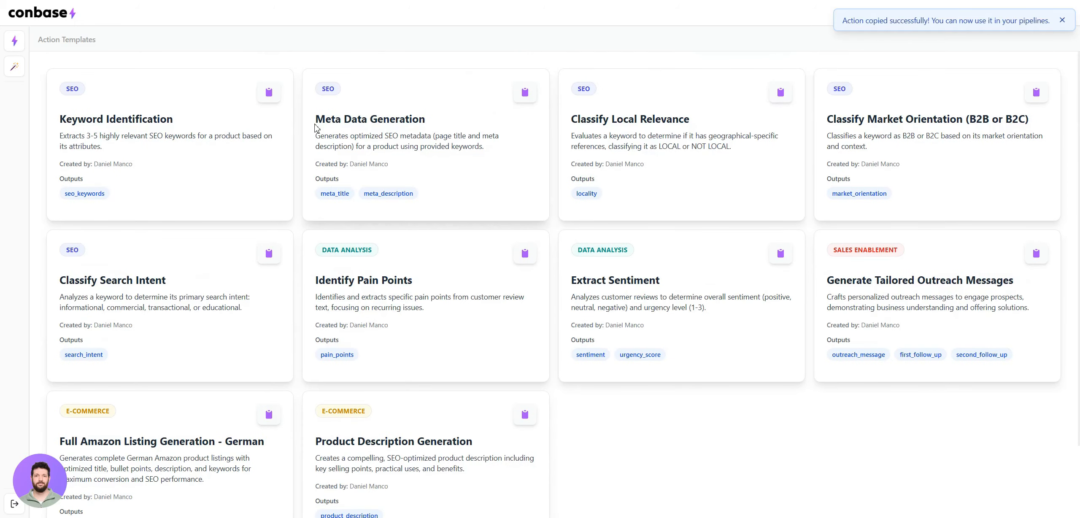
{"action": "left_click_drag", "start_coordinate": [317, 120], "coordinate": [445, 116]}
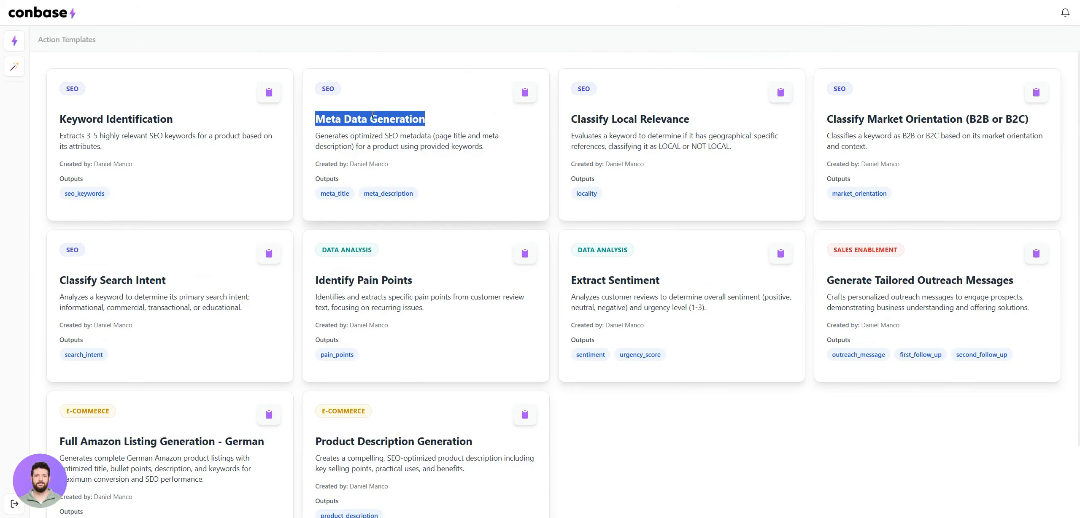
{"action": "left_click", "coordinate": [493, 120]}
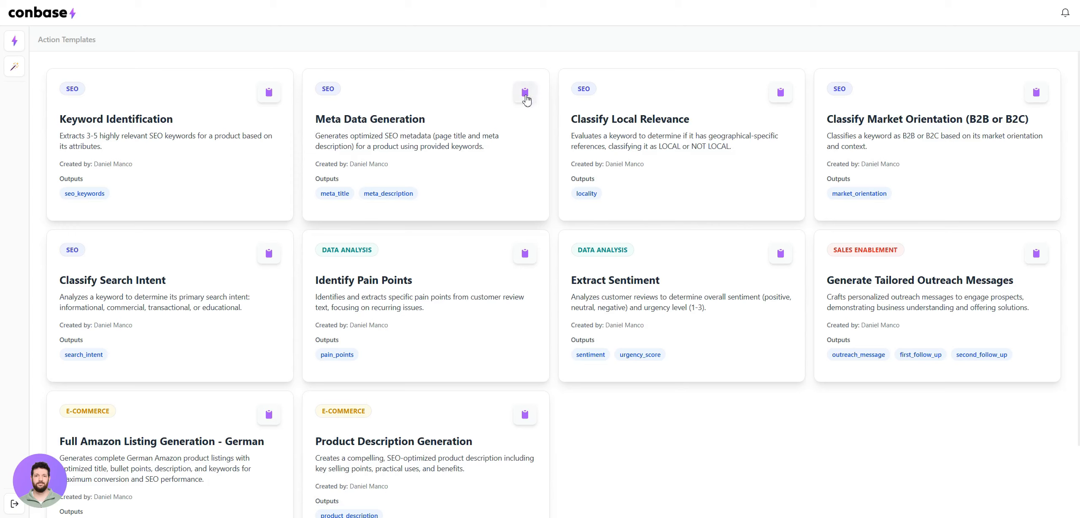
{"action": "left_click", "coordinate": [525, 94]}
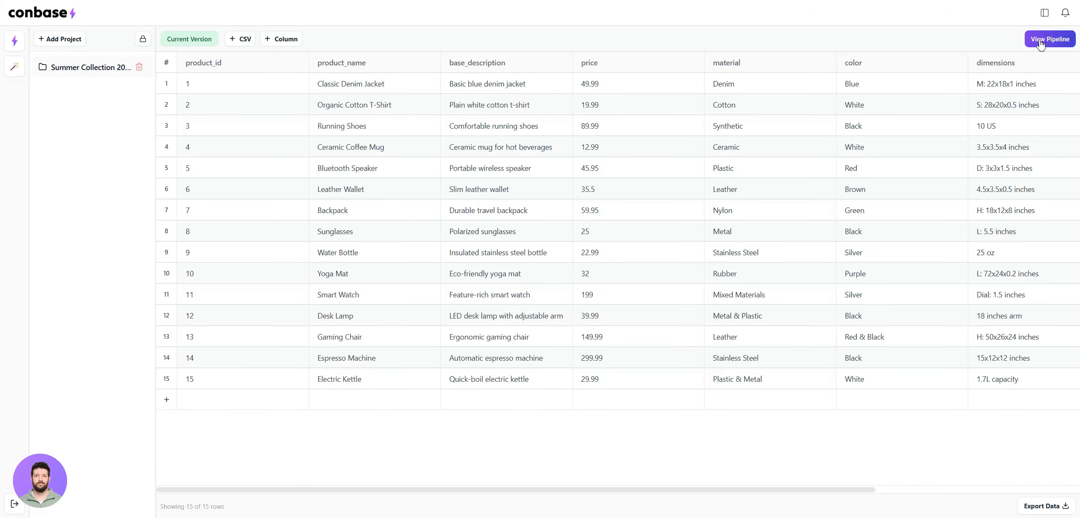
Reopen the Summer Collection 2025 pipeline and assign the Product Description Generation action to its first step
{"action": "left_click", "coordinate": [1040, 40]}
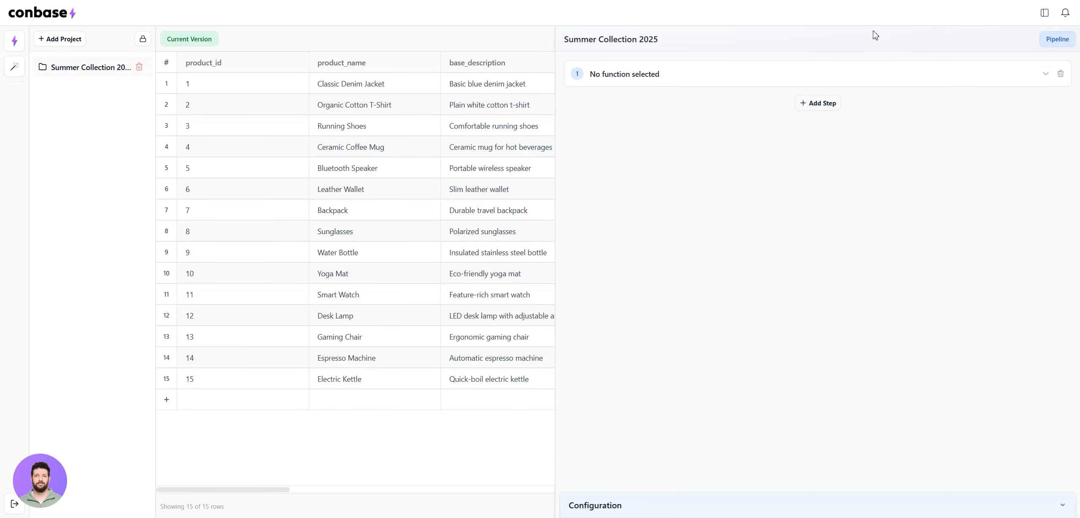
{"action": "left_click", "coordinate": [820, 77]}
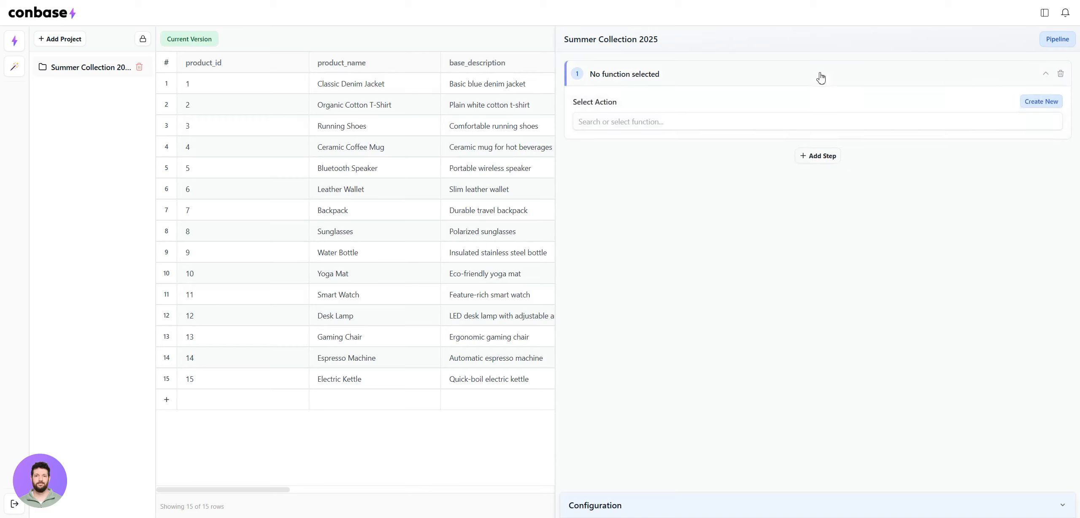
{"action": "left_click", "coordinate": [649, 123]}
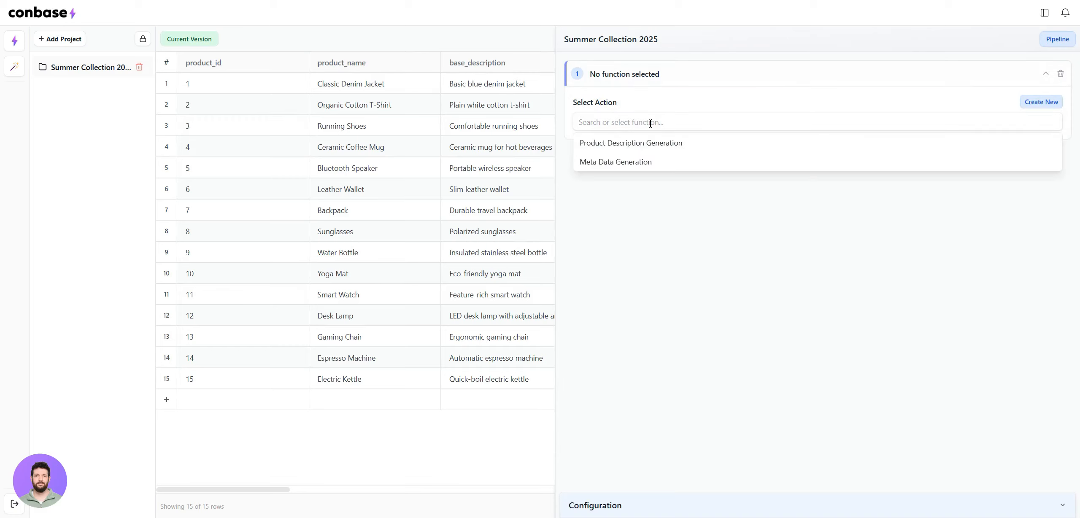
{"action": "left_click", "coordinate": [620, 145]}
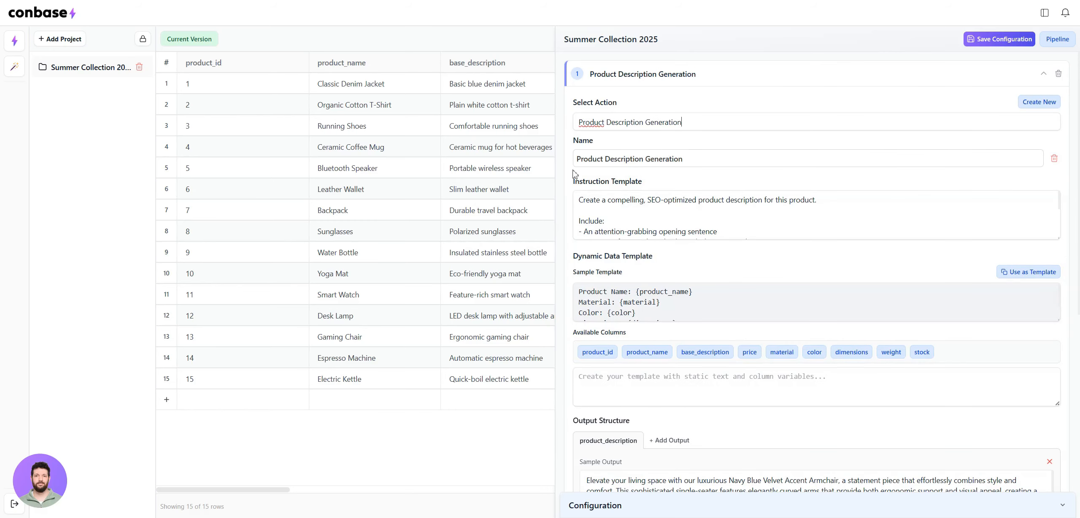
Enlarge the Instruction Template box to read the full product description instructions, and shrink it back
{"action": "scroll", "coordinate": [742, 219], "scroll_direction": "down", "scroll_amount": 1}
{"action": "scroll", "coordinate": [823, 229], "scroll_direction": "up", "scroll_amount": 2}
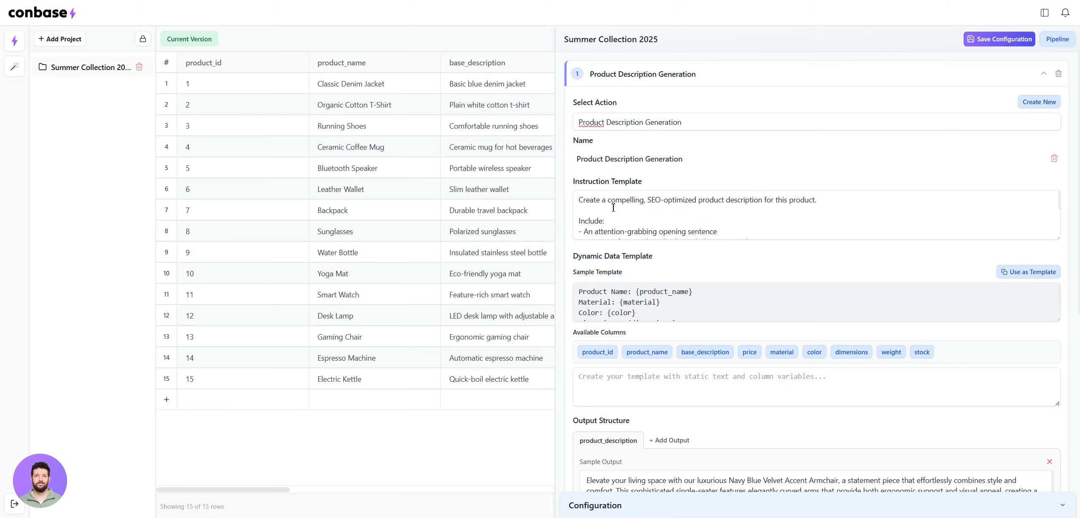
{"action": "left_click_drag", "start_coordinate": [1058, 239], "coordinate": [1057, 347]}
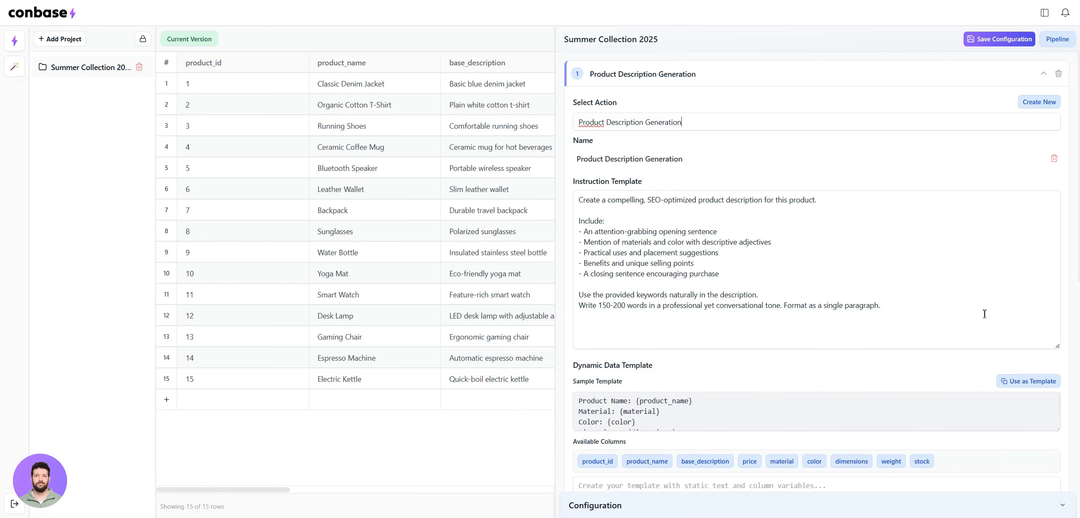
{"action": "left_click_drag", "start_coordinate": [899, 306], "coordinate": [572, 204]}
{"action": "left_click", "coordinate": [762, 181]}
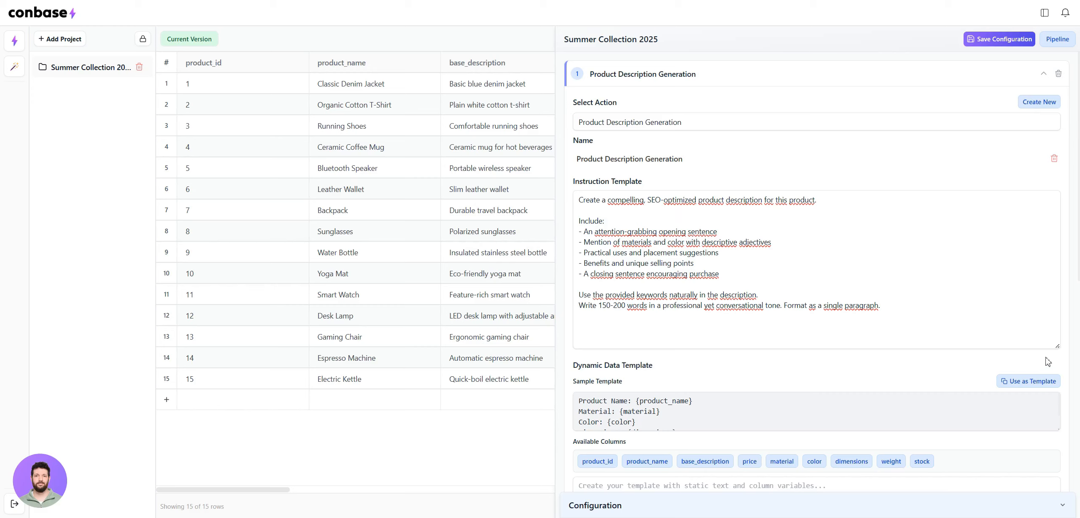
{"action": "left_click_drag", "start_coordinate": [1057, 349], "coordinate": [1055, 229]}
Insert the product_name and base_description column variables into the step's Dynamic Data Template
{"action": "scroll", "coordinate": [801, 359], "scroll_direction": "down", "scroll_amount": 3}
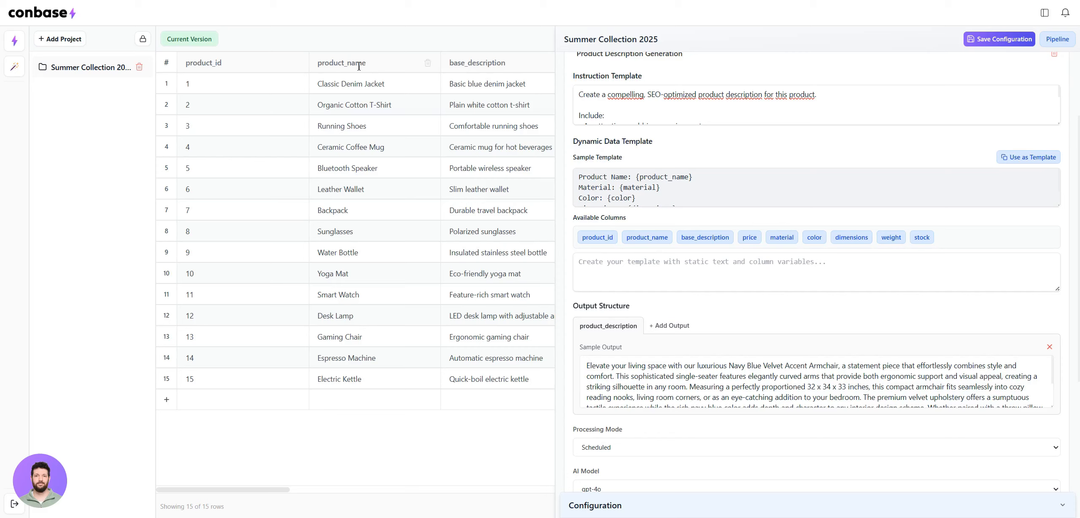
{"action": "scroll", "coordinate": [325, 85], "scroll_direction": "right", "scroll_amount": 10}
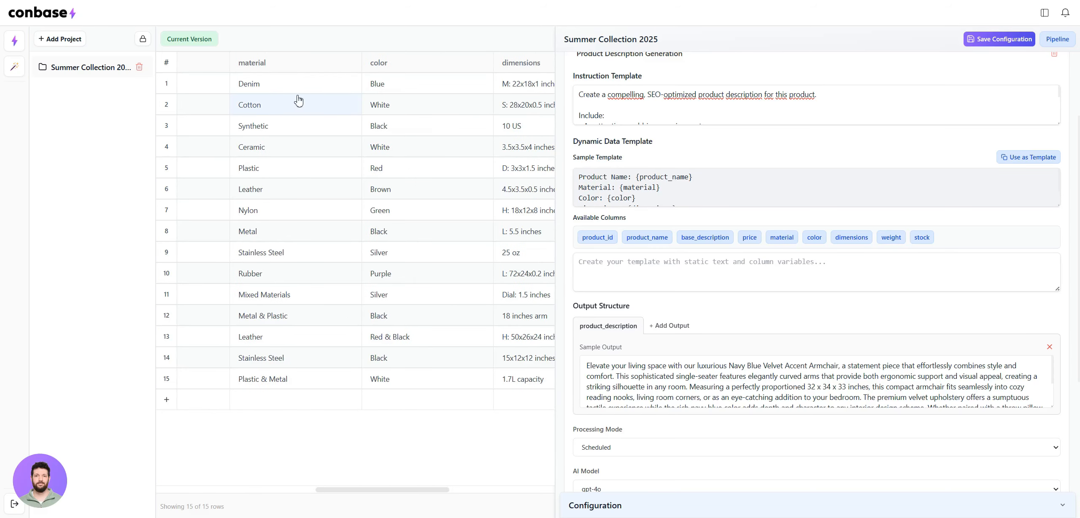
{"action": "scroll", "coordinate": [298, 101], "scroll_direction": "left", "scroll_amount": 4}
{"action": "scroll", "coordinate": [287, 99], "scroll_direction": "left", "scroll_amount": 4}
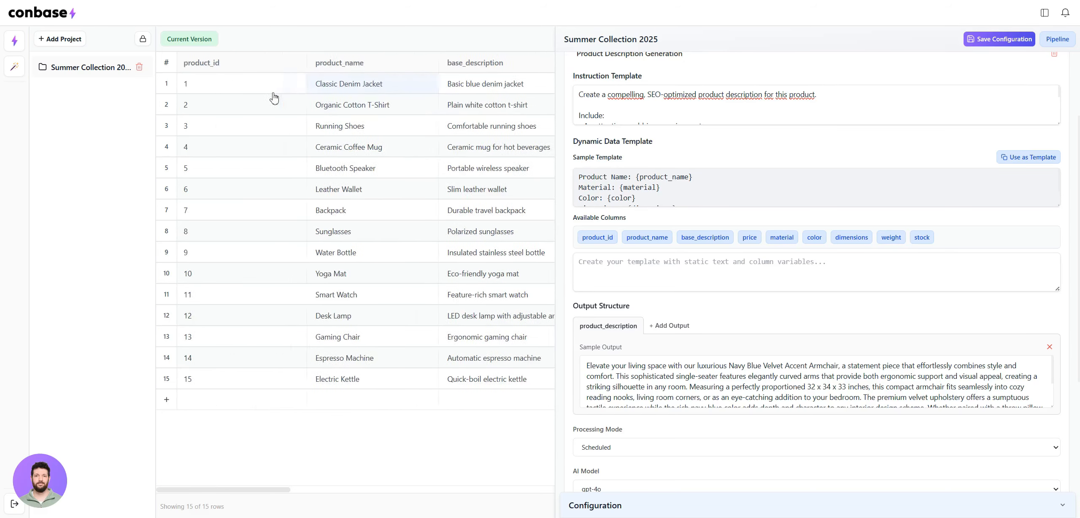
{"action": "left_click", "coordinate": [651, 244]}
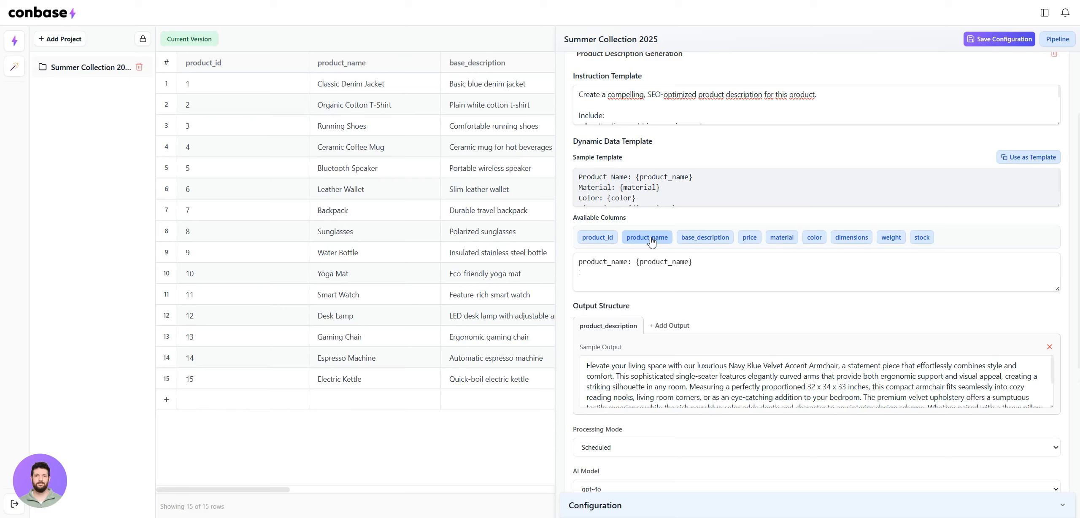
{"action": "left_click", "coordinate": [710, 243]}
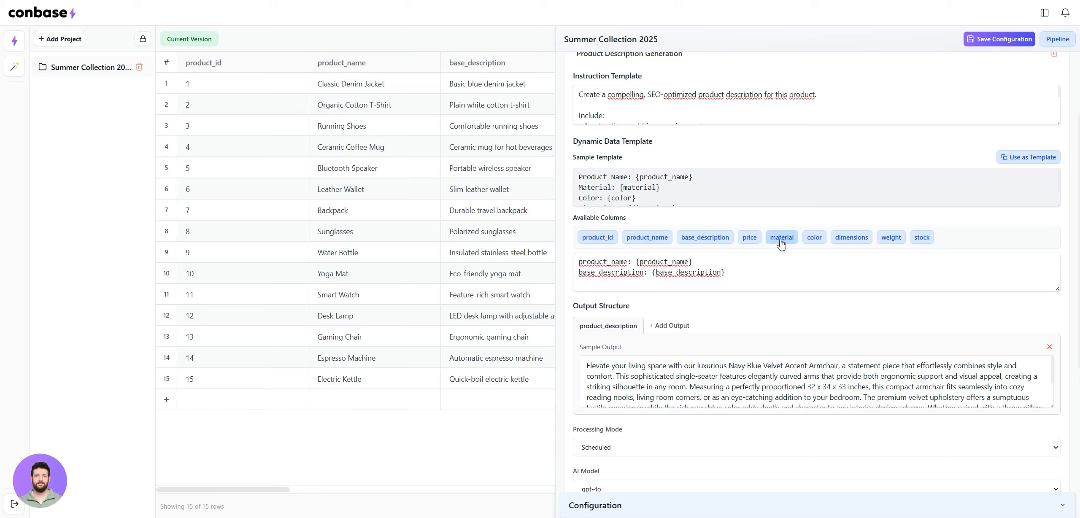
Enlarge the Dynamic Data Template box and add the material, color, dimensions and weight column variables to it
{"action": "left_click_drag", "start_coordinate": [1057, 289], "coordinate": [1057, 352]}
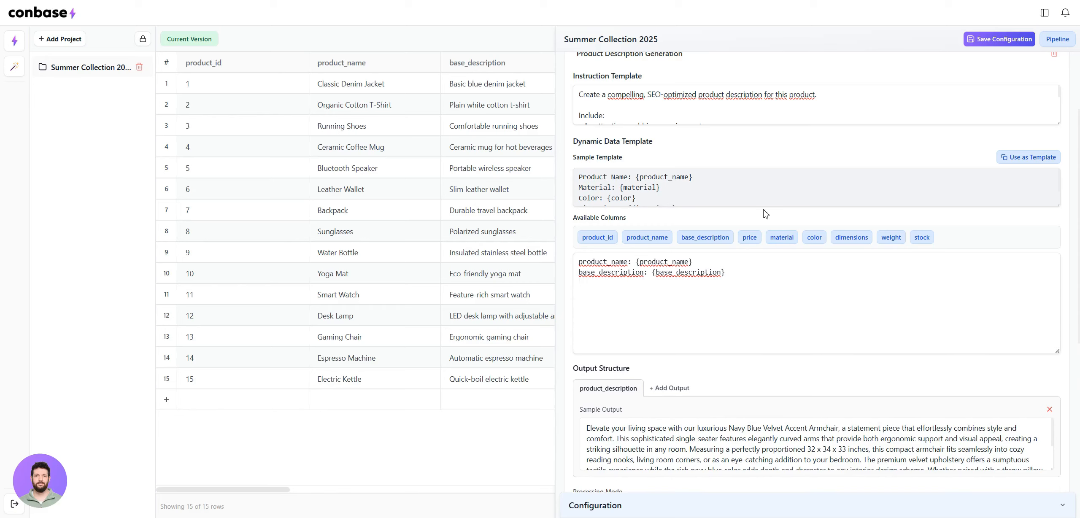
{"action": "left_click", "coordinate": [782, 241]}
{"action": "left_click", "coordinate": [781, 238]}
{"action": "left_click", "coordinate": [815, 238]}
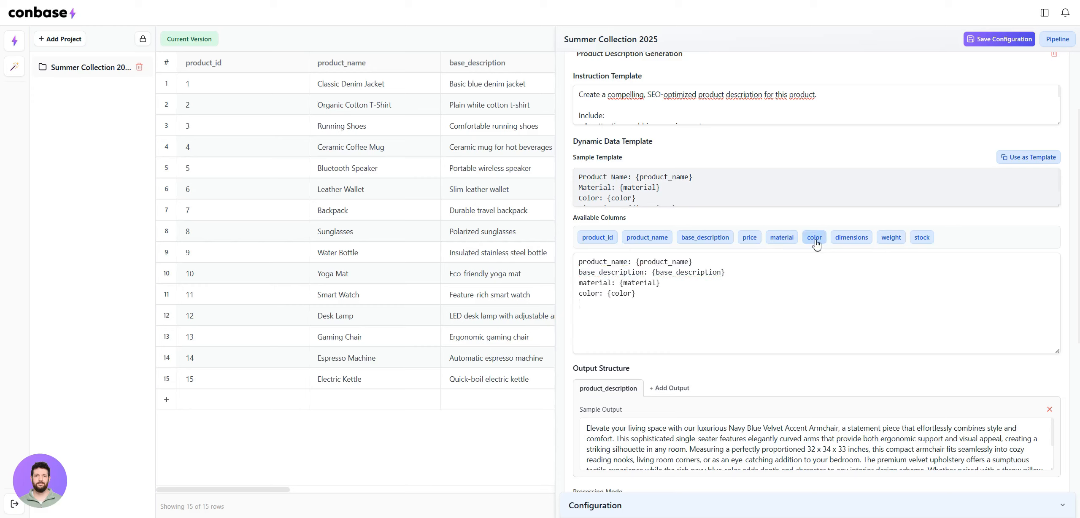
{"action": "left_click", "coordinate": [856, 243]}
{"action": "left_click", "coordinate": [893, 241]}
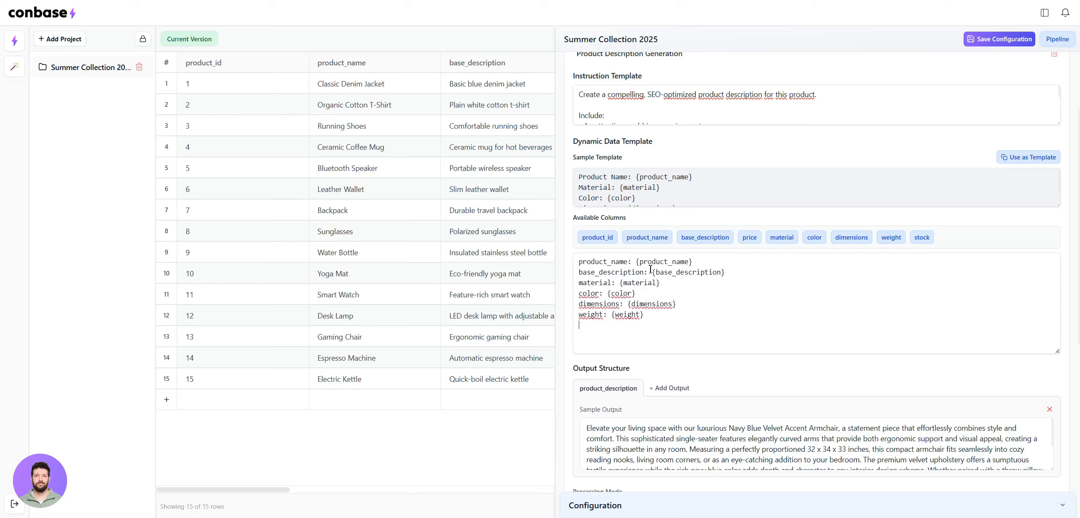
{"action": "left_click_drag", "start_coordinate": [653, 319], "coordinate": [557, 260]}
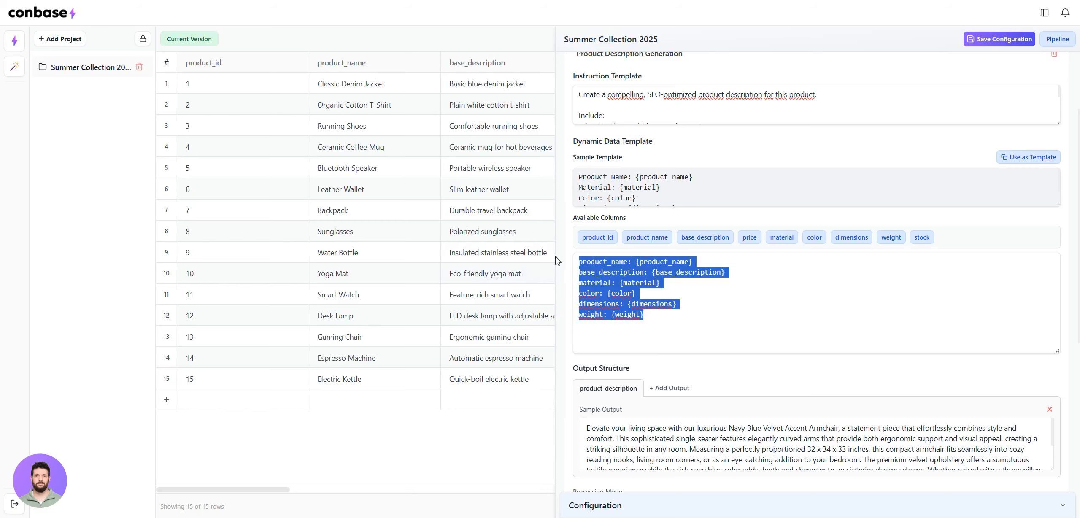
{"action": "left_click", "coordinate": [702, 288]}
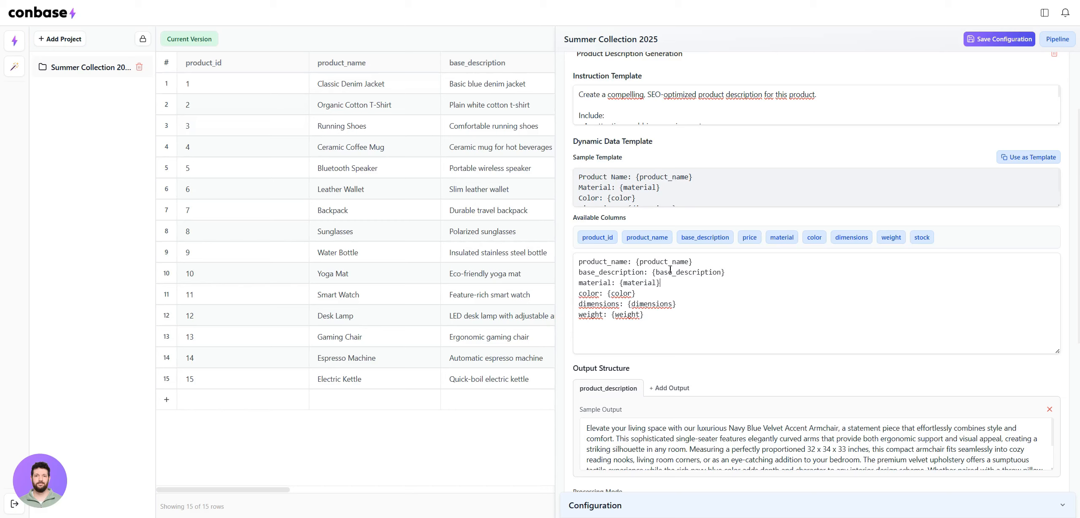
Shrink the Dynamic Data Template box and enlarge the product_description Sample Output box to read its full text
{"action": "left_click", "coordinate": [456, 87]}
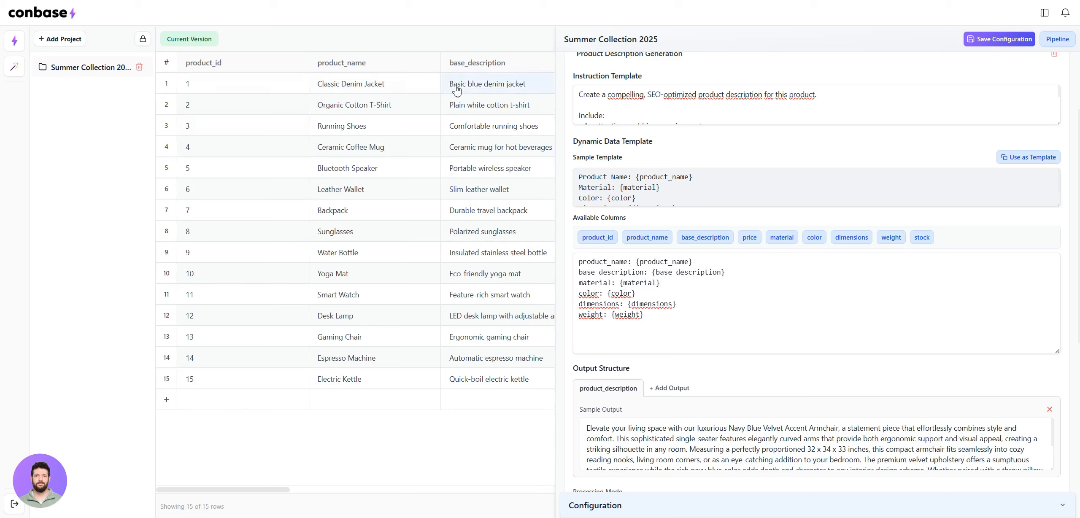
{"action": "left_click_drag", "start_coordinate": [1057, 351], "coordinate": [1050, 302]}
{"action": "scroll", "coordinate": [839, 375], "scroll_direction": "down", "scroll_amount": 2}
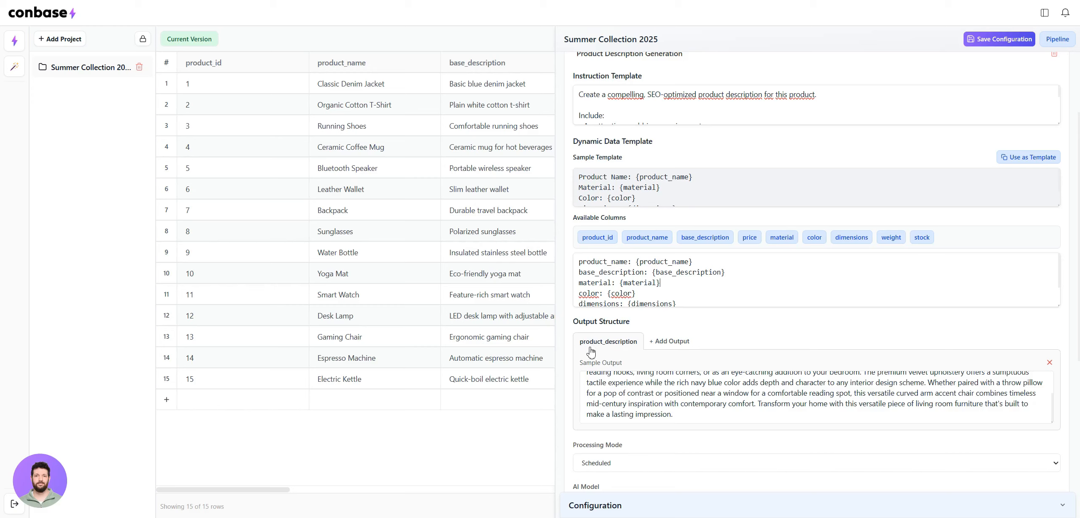
{"action": "scroll", "coordinate": [869, 393], "scroll_direction": "up", "scroll_amount": 2}
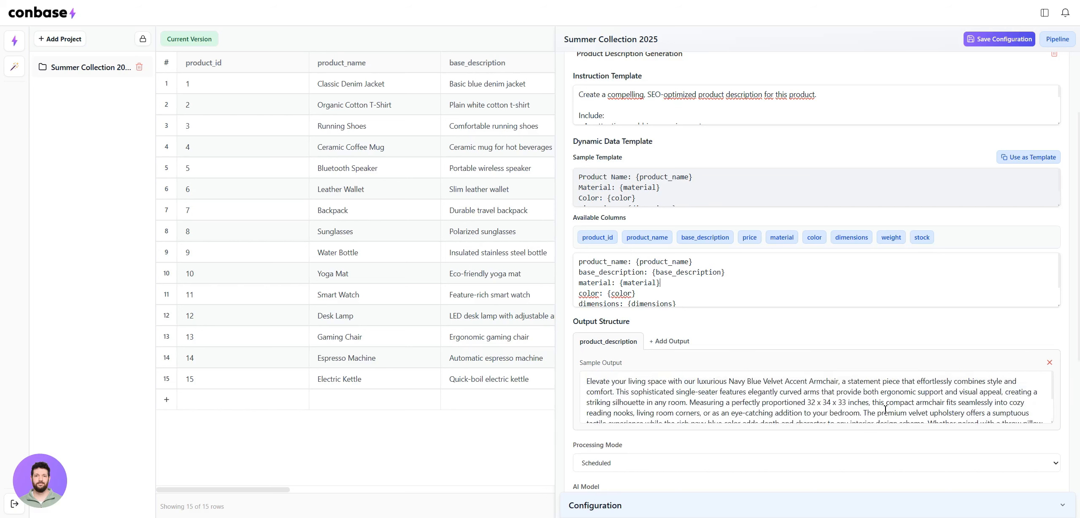
{"action": "left_click_drag", "start_coordinate": [588, 379], "coordinate": [727, 421]}
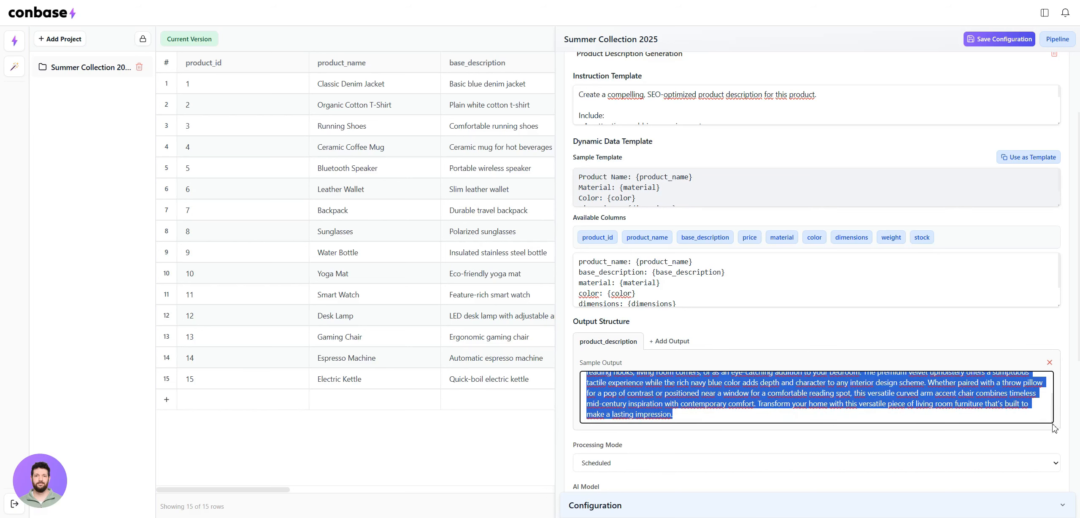
{"action": "left_click_drag", "start_coordinate": [1052, 423], "coordinate": [1051, 473]}
{"action": "left_click_drag", "start_coordinate": [1053, 468], "coordinate": [1053, 465]}
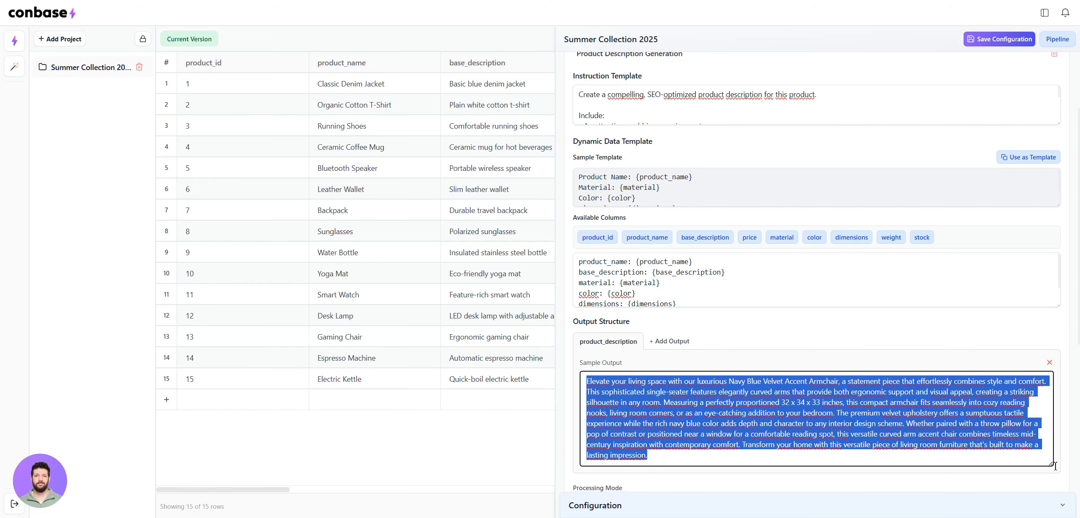
{"action": "left_click", "coordinate": [867, 330]}
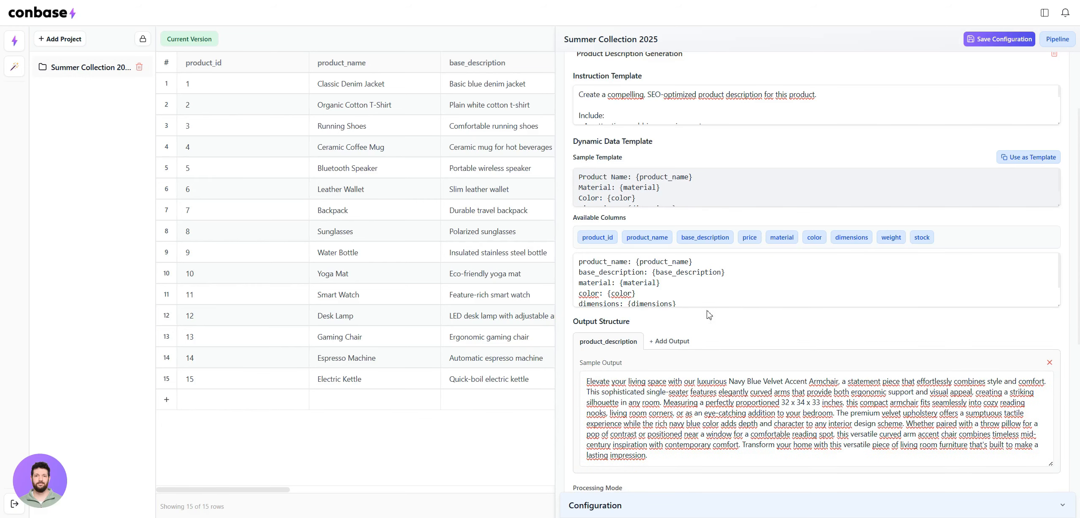
Set the Product Description Generation step's processing mode to Instant, keeping the gpt-4o model, and save its changes
{"action": "scroll", "coordinate": [719, 305], "scroll_direction": "down", "scroll_amount": 1}
{"action": "scroll", "coordinate": [721, 314], "scroll_direction": "down", "scroll_amount": 6}
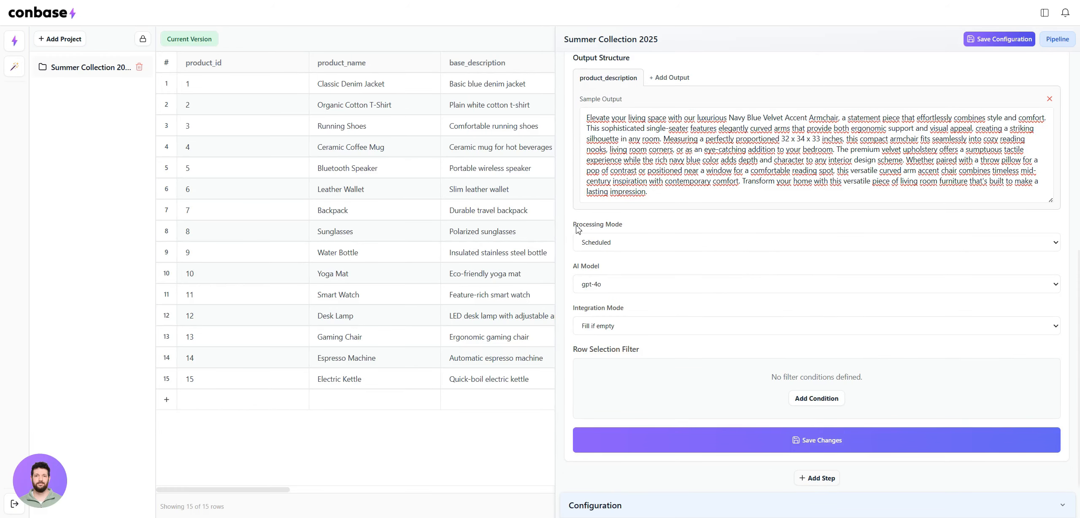
{"action": "left_click", "coordinate": [633, 247]}
{"action": "left_click", "coordinate": [618, 258]}
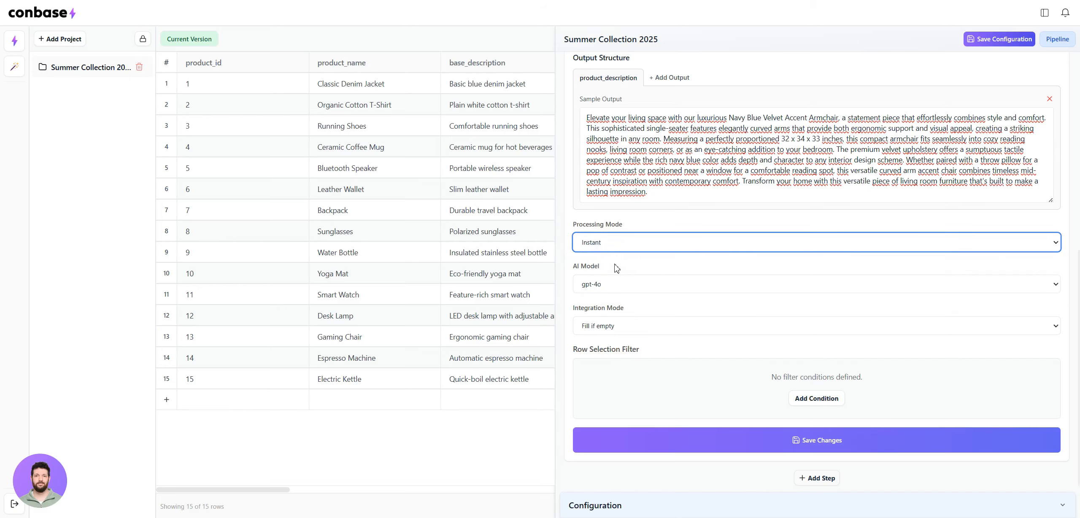
{"action": "left_click", "coordinate": [638, 291]}
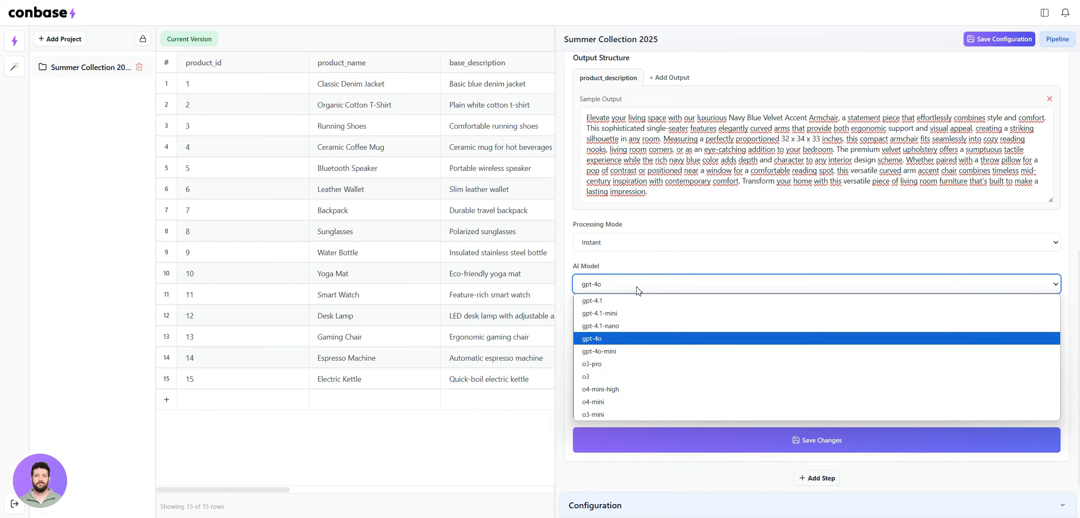
{"action": "left_click", "coordinate": [648, 260]}
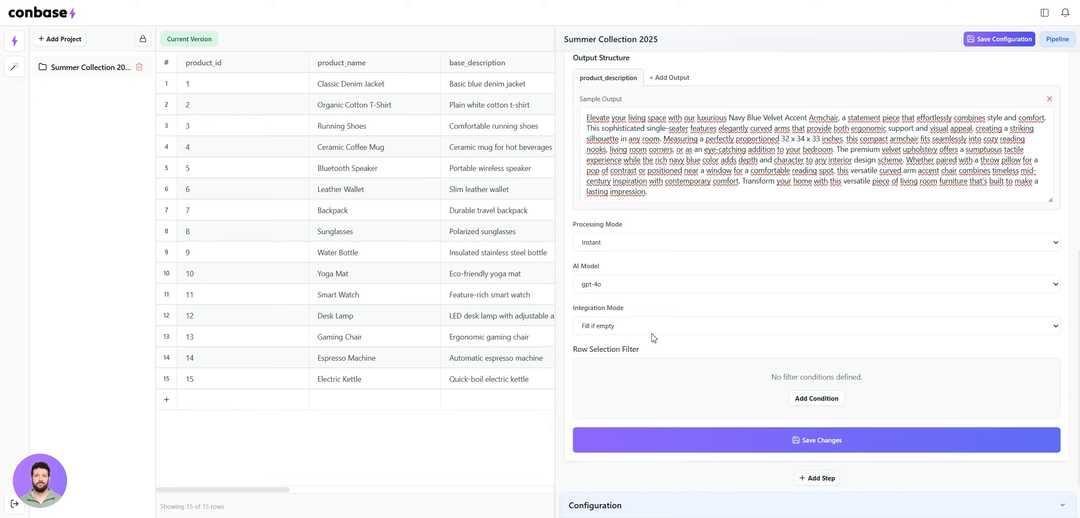
{"action": "left_click", "coordinate": [821, 444]}
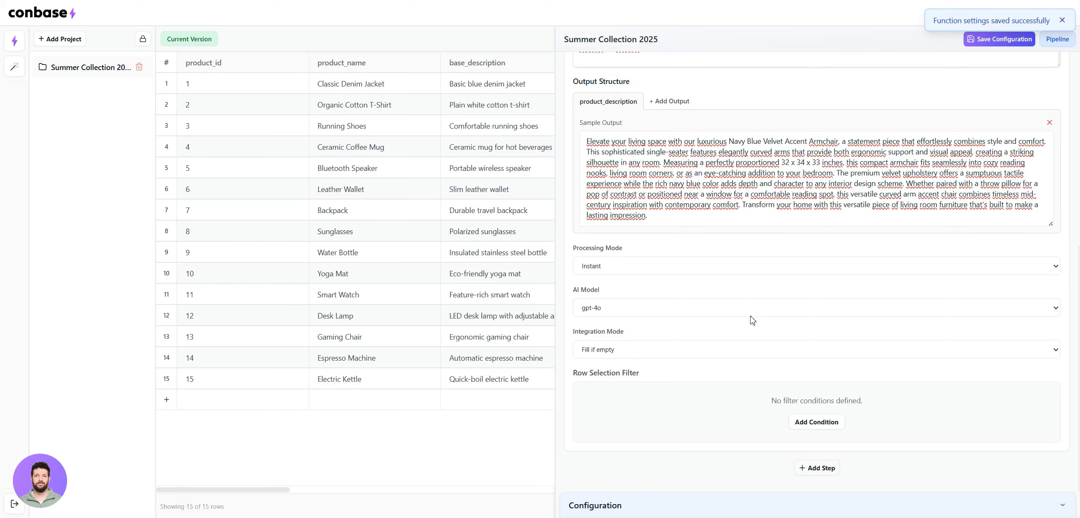
Collapse the first pipeline step and add a second step that uses the Meta Data Generation action
{"action": "scroll", "coordinate": [752, 312], "scroll_direction": "up", "scroll_amount": 10}
{"action": "left_click", "coordinate": [728, 81]}
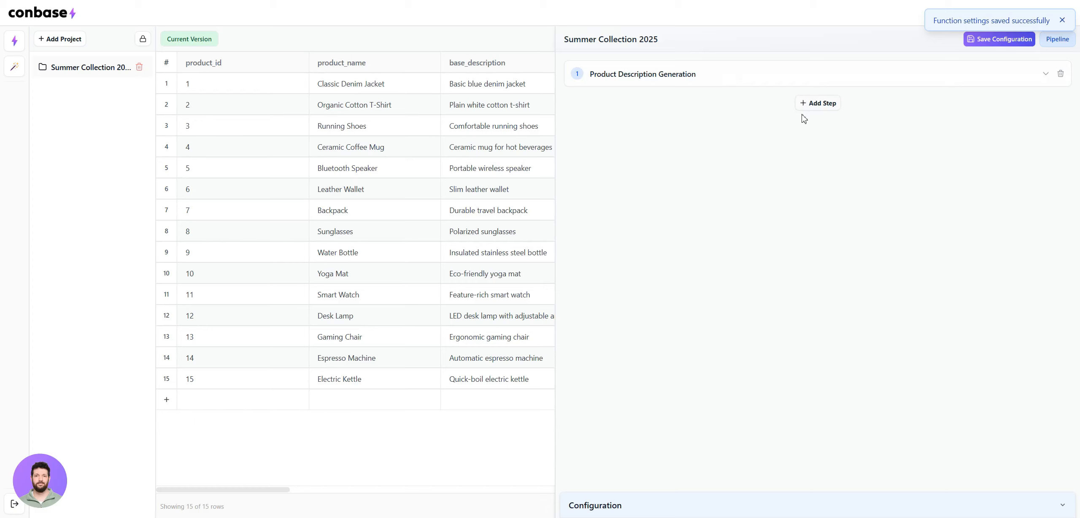
{"action": "left_click", "coordinate": [803, 109]}
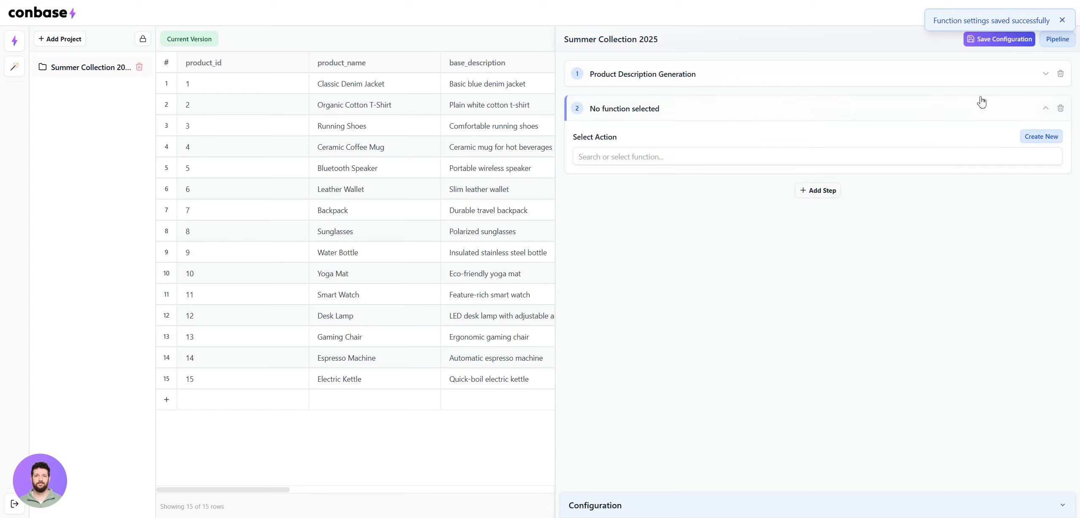
{"action": "left_click", "coordinate": [689, 156]}
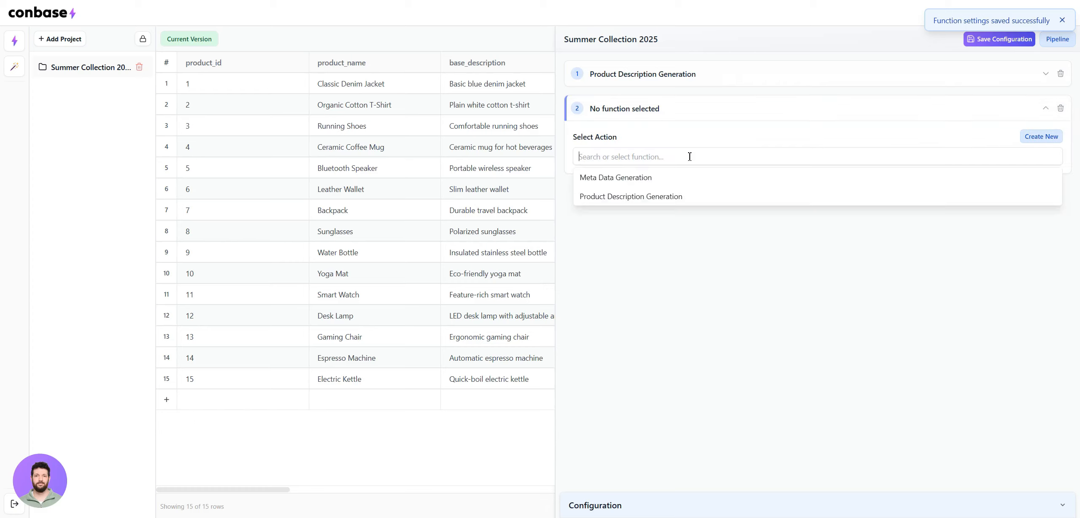
{"action": "left_click", "coordinate": [605, 182]}
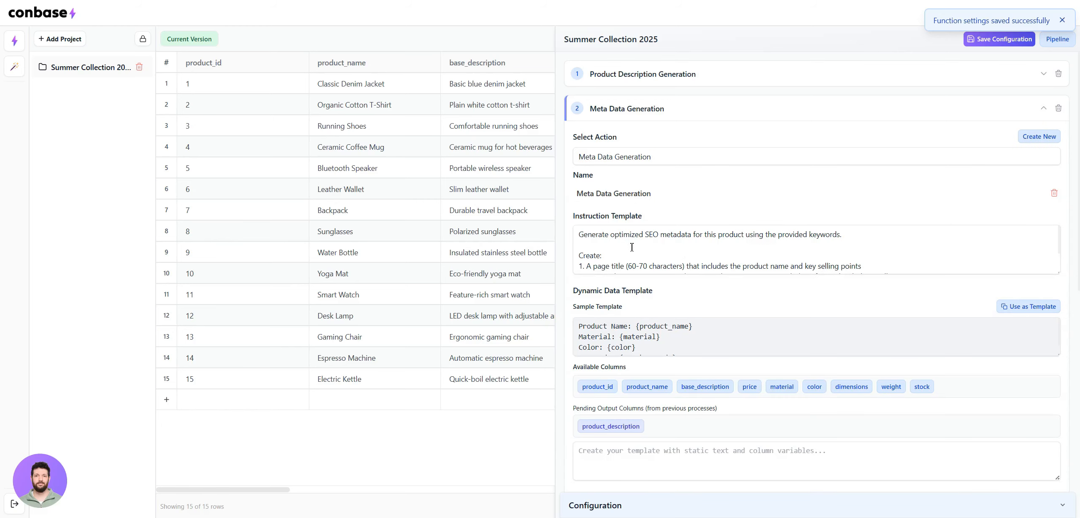
Enlarge the Meta Data Generation step's Instruction Template box to read its page title and meta description rules, and shrink it back
{"action": "scroll", "coordinate": [827, 250], "scroll_direction": "down", "scroll_amount": 1}
{"action": "left_click", "coordinate": [837, 265]}
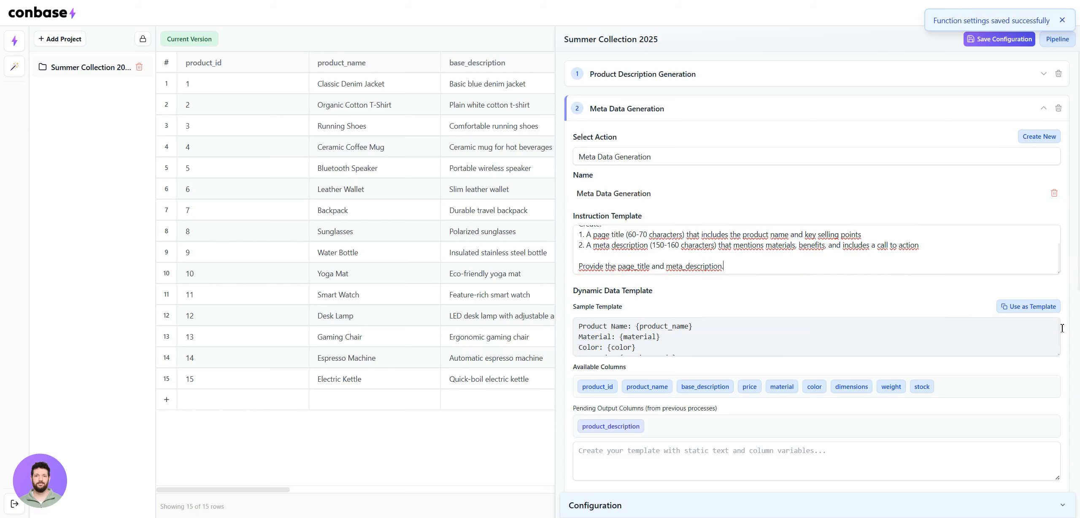
{"action": "left_click_drag", "start_coordinate": [1060, 274], "coordinate": [1060, 307]}
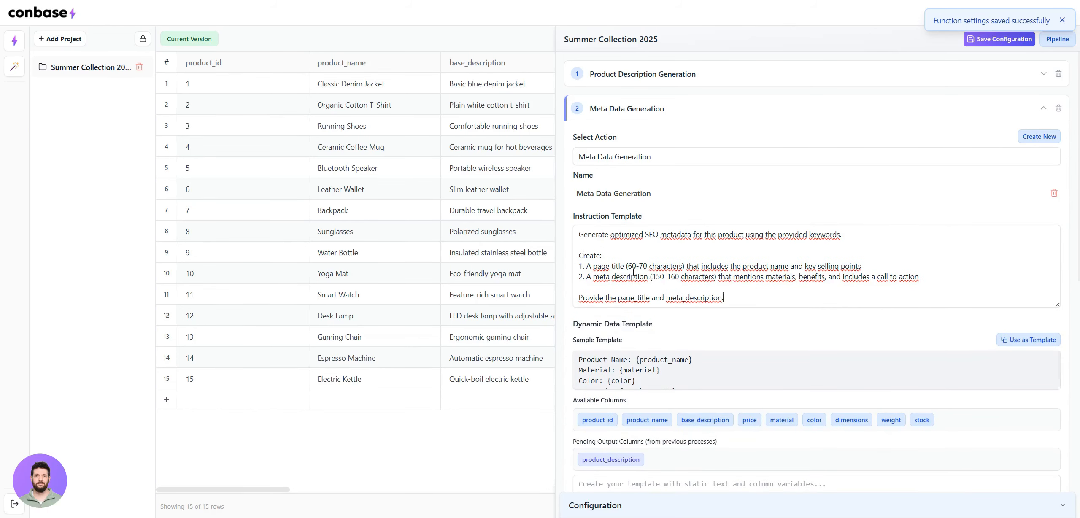
{"action": "left_click_drag", "start_coordinate": [629, 266], "coordinate": [651, 262]}
{"action": "left_click_drag", "start_coordinate": [1060, 304], "coordinate": [1060, 283]}
{"action": "scroll", "coordinate": [771, 318], "scroll_direction": "down", "scroll_amount": 3}
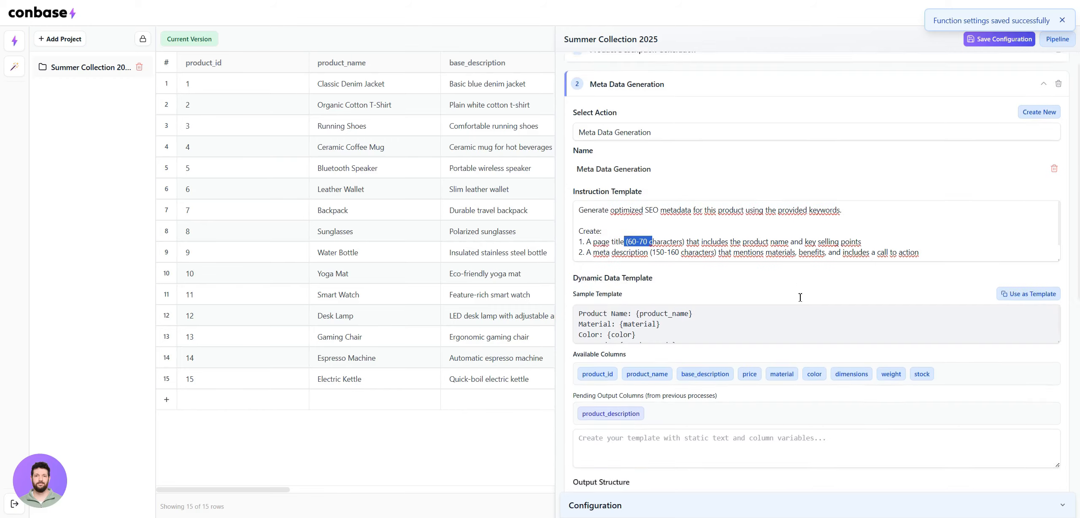
Insert the product_name and base_description columns and the pending product_description output into the Meta Data Generation step's Dynamic Data Template
{"action": "left_click", "coordinate": [612, 403]}
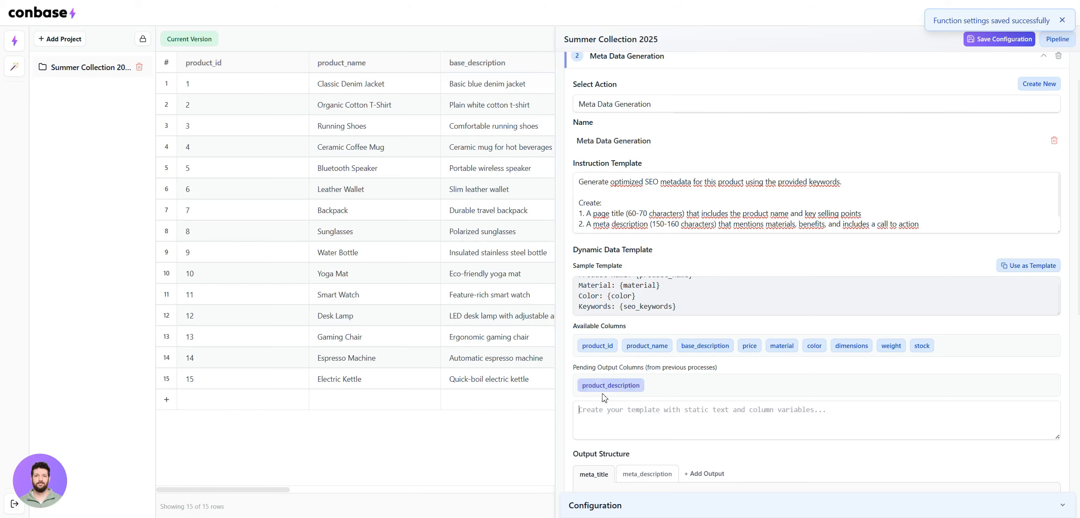
{"action": "scroll", "coordinate": [632, 126], "scroll_direction": "up", "scroll_amount": 1}
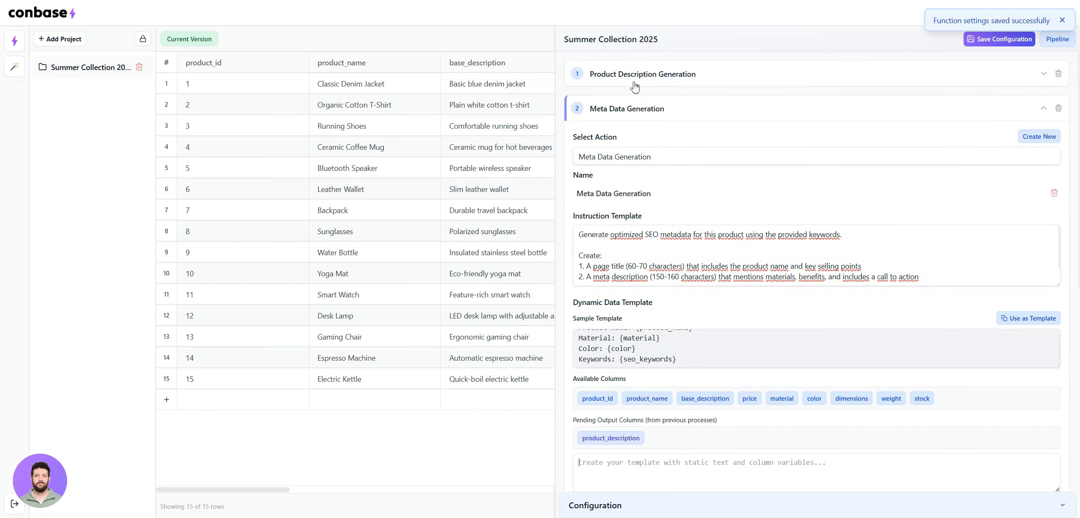
{"action": "scroll", "coordinate": [371, 104], "scroll_direction": "right", "scroll_amount": 10}
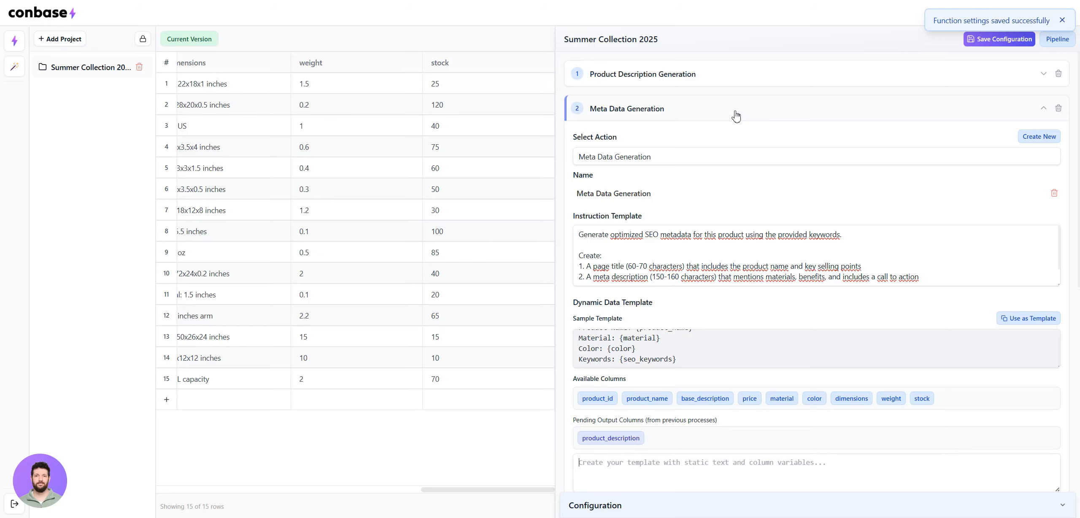
{"action": "scroll", "coordinate": [745, 388], "scroll_direction": "down", "scroll_amount": 3}
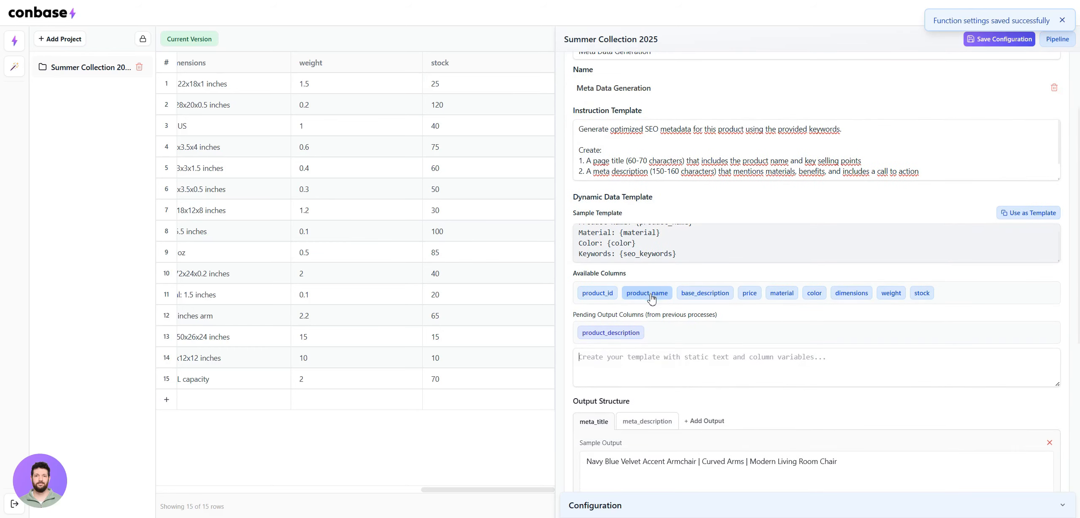
{"action": "left_click", "coordinate": [650, 298]}
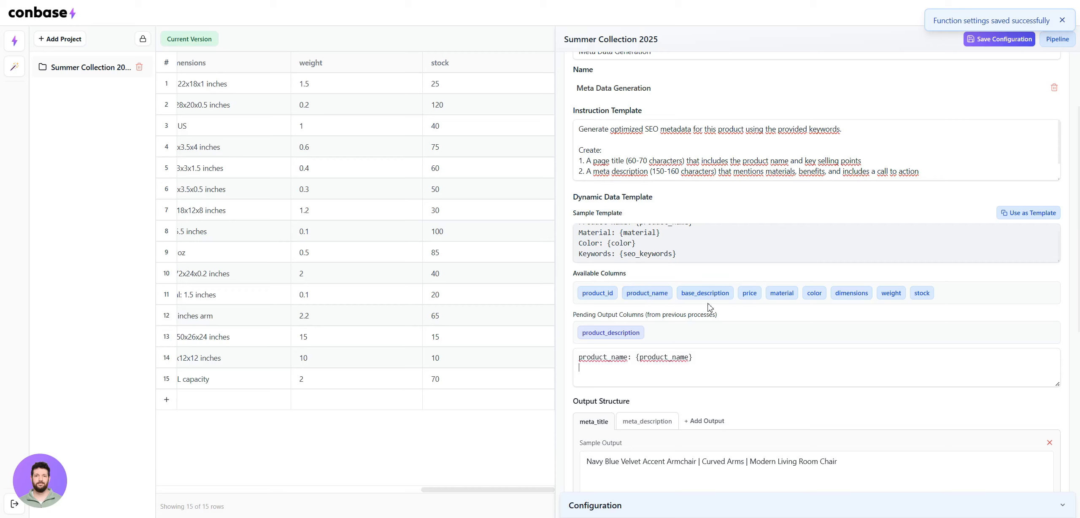
{"action": "left_click", "coordinate": [713, 298]}
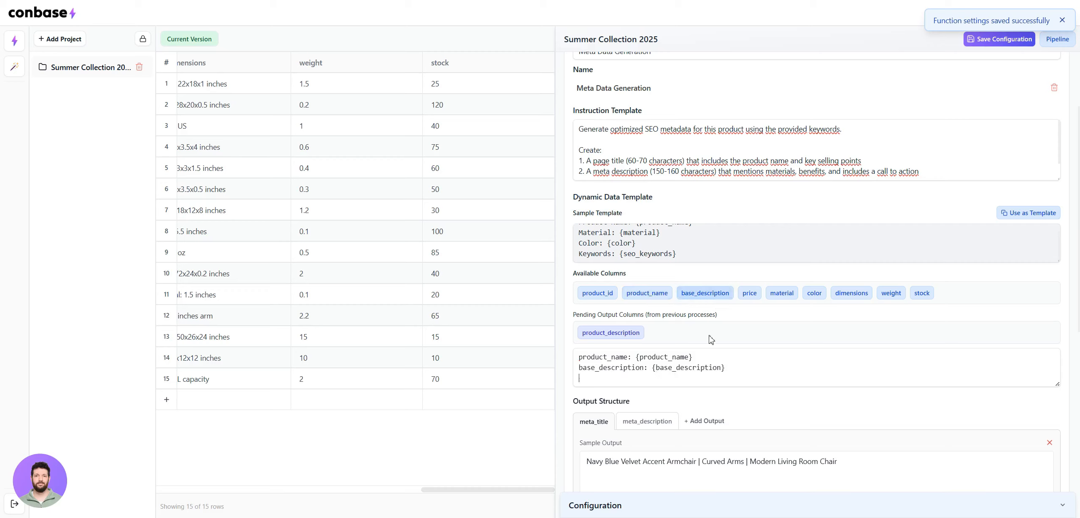
{"action": "left_click", "coordinate": [615, 336]}
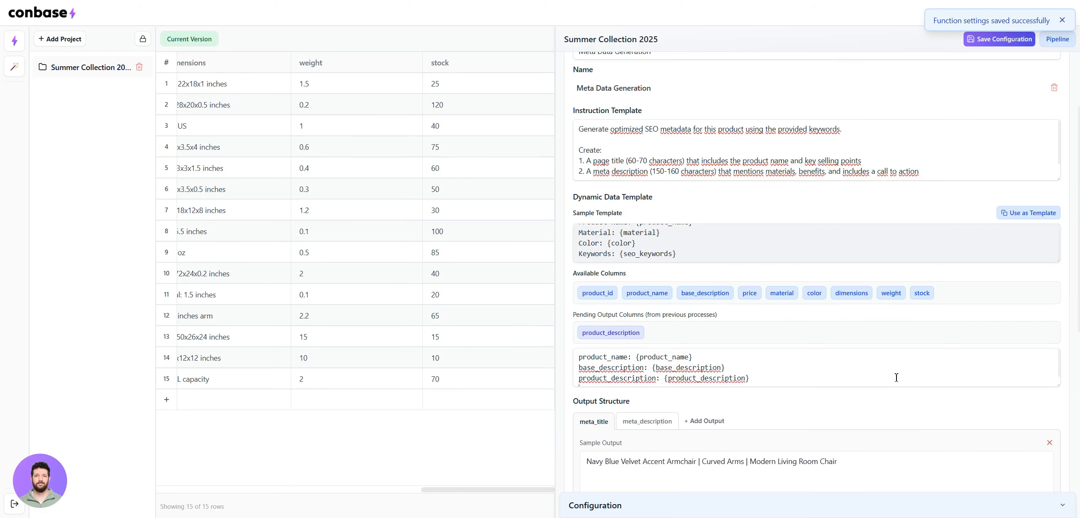
Review the sample outputs defined for meta_title and meta_description in the Meta Data Generation step's Output Structure
{"action": "scroll", "coordinate": [964, 414], "scroll_direction": "down", "scroll_amount": 4}
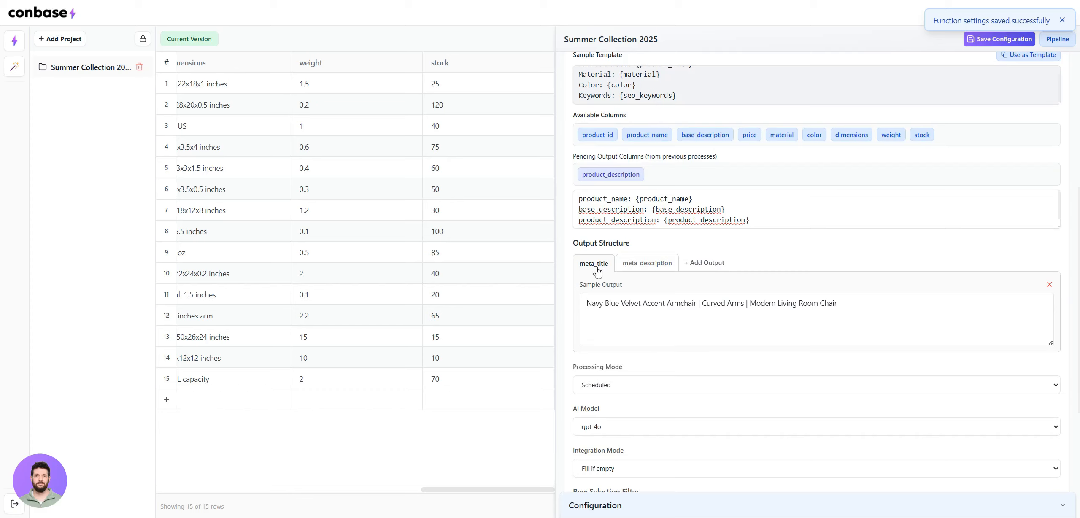
{"action": "left_click_drag", "start_coordinate": [847, 306], "coordinate": [573, 306]}
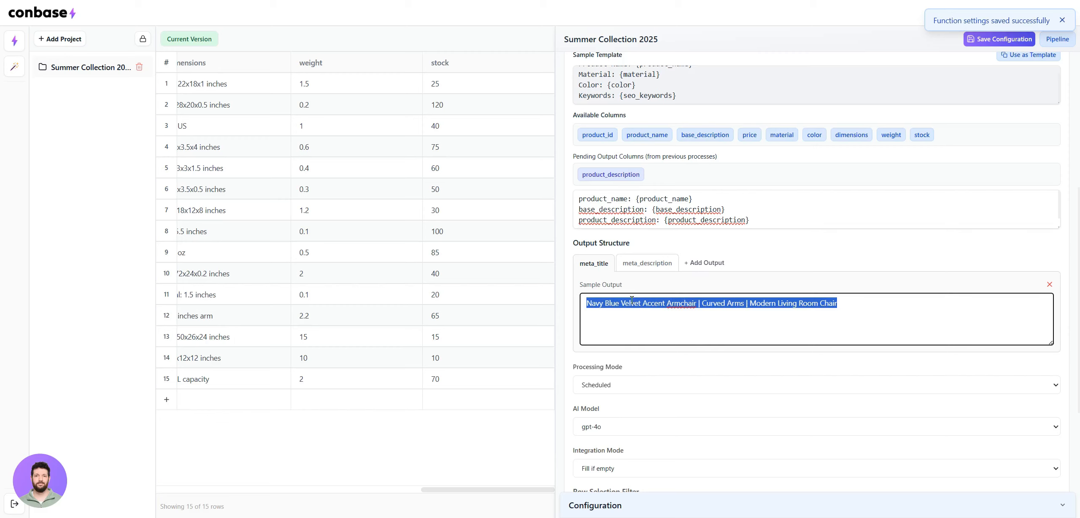
{"action": "left_click", "coordinate": [642, 264]}
{"action": "left_click", "coordinate": [743, 317]}
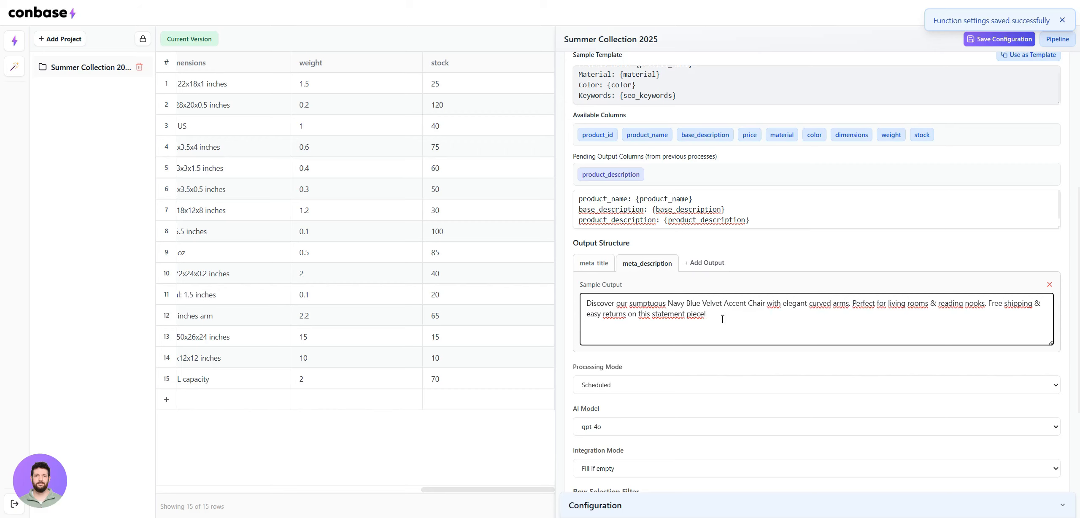
{"action": "left_click_drag", "start_coordinate": [722, 320], "coordinate": [586, 304]}
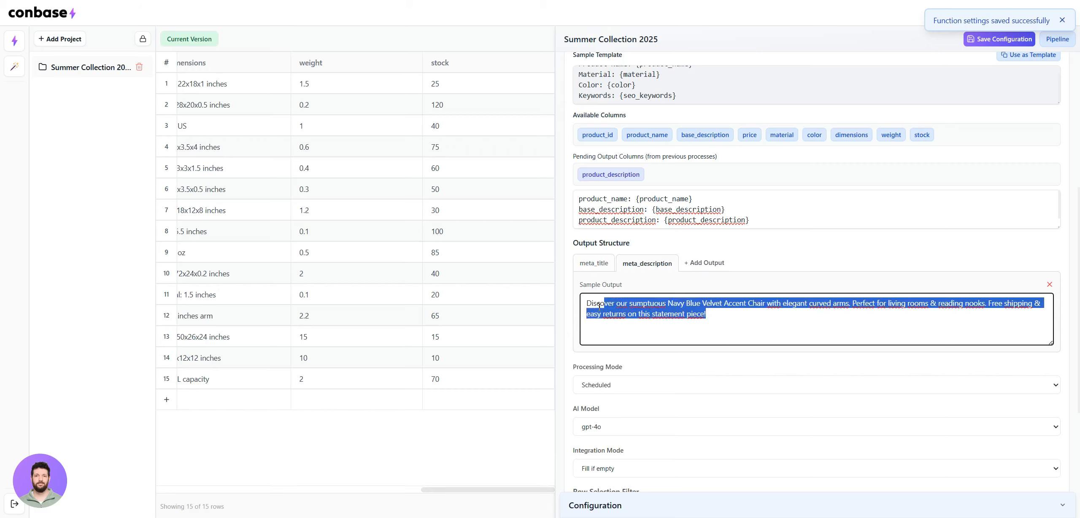
{"action": "left_click", "coordinate": [608, 267]}
Set the Meta Data Generation step's processing mode to Instant, save its changes and collapse the step
{"action": "scroll", "coordinate": [673, 271], "scroll_direction": "down", "scroll_amount": 2}
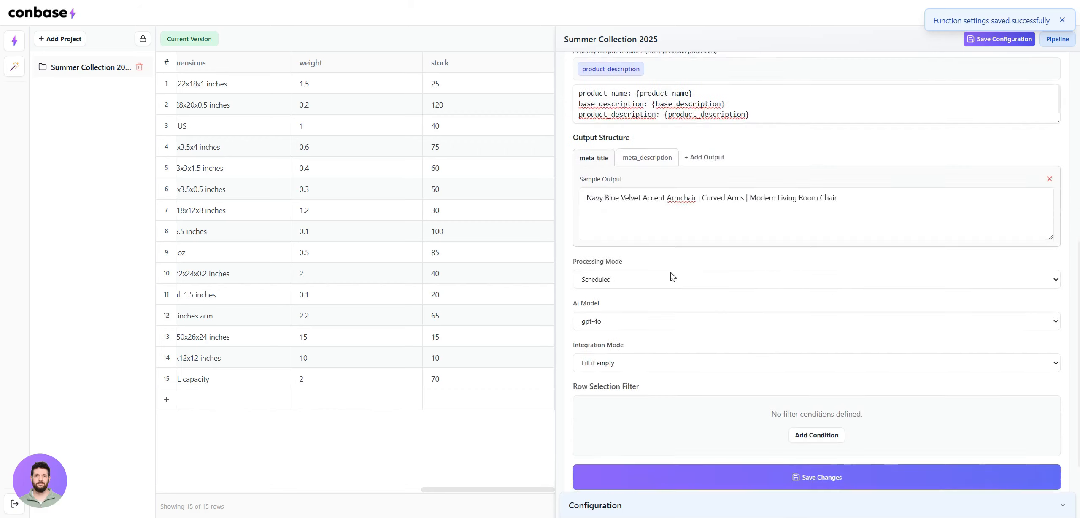
{"action": "scroll", "coordinate": [673, 271], "scroll_direction": "down", "scroll_amount": 1}
{"action": "left_click", "coordinate": [616, 233]}
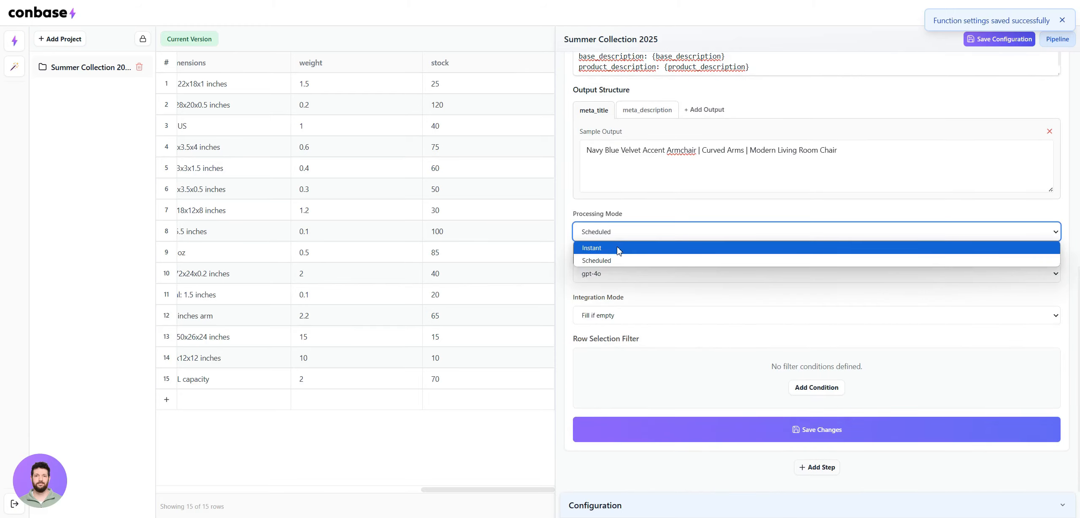
{"action": "left_click", "coordinate": [618, 249]}
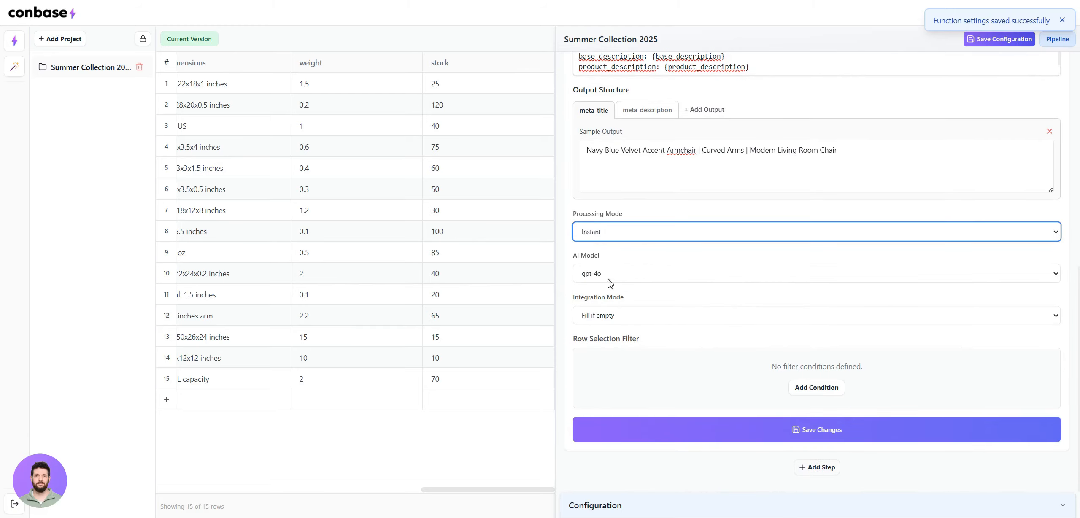
{"action": "left_click", "coordinate": [719, 436]}
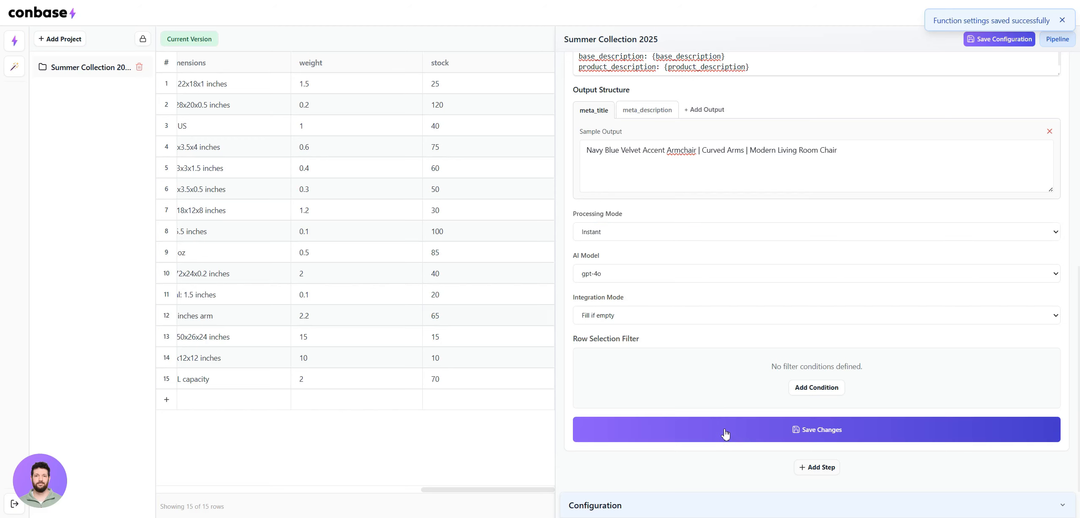
{"action": "left_click", "coordinate": [724, 434]}
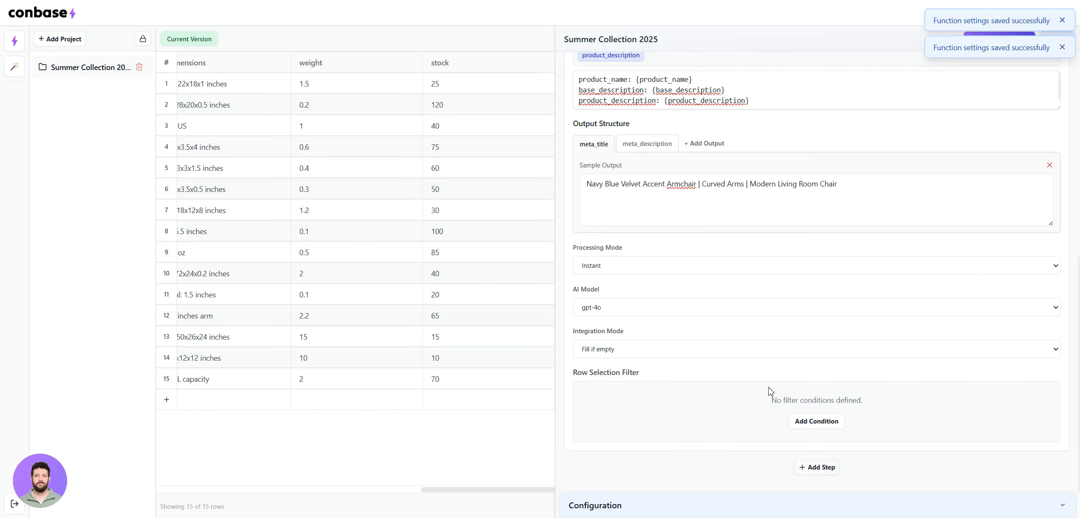
{"action": "scroll", "coordinate": [780, 338], "scroll_direction": "up", "scroll_amount": 10}
{"action": "left_click", "coordinate": [739, 110]}
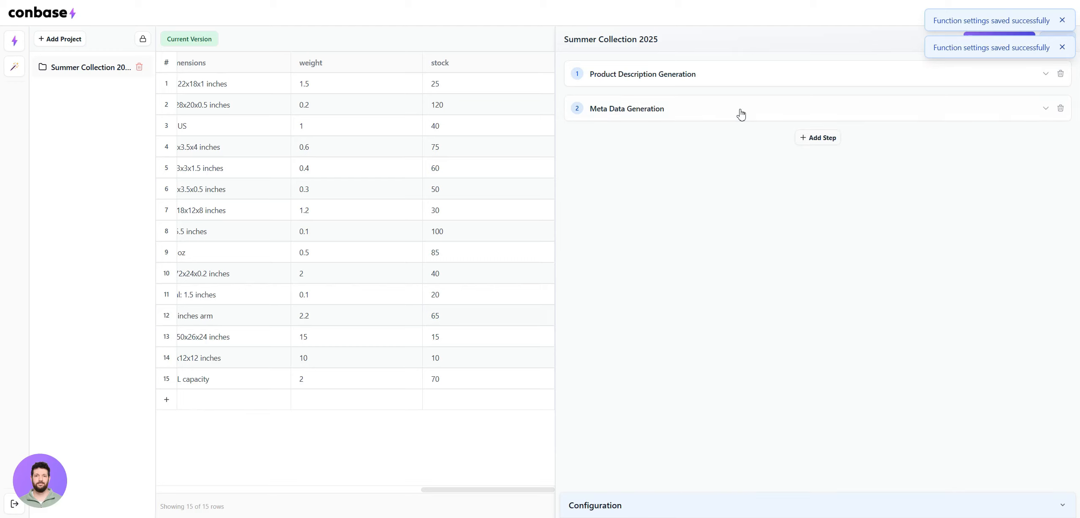
Dismiss the two saved-settings notifications and save the Summer Collection 2025 pipeline configuration
{"action": "left_click", "coordinate": [1062, 48]}
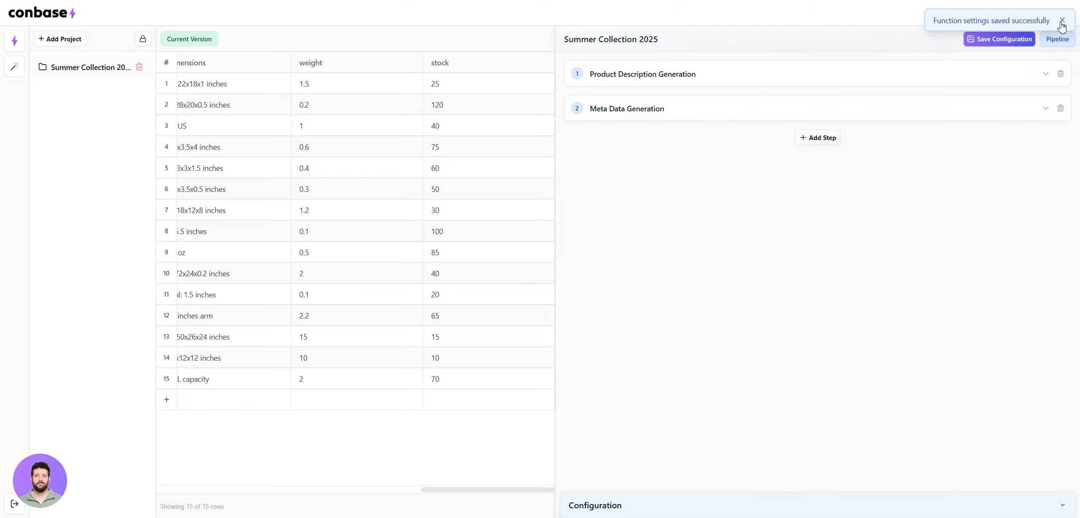
{"action": "left_click", "coordinate": [1062, 21]}
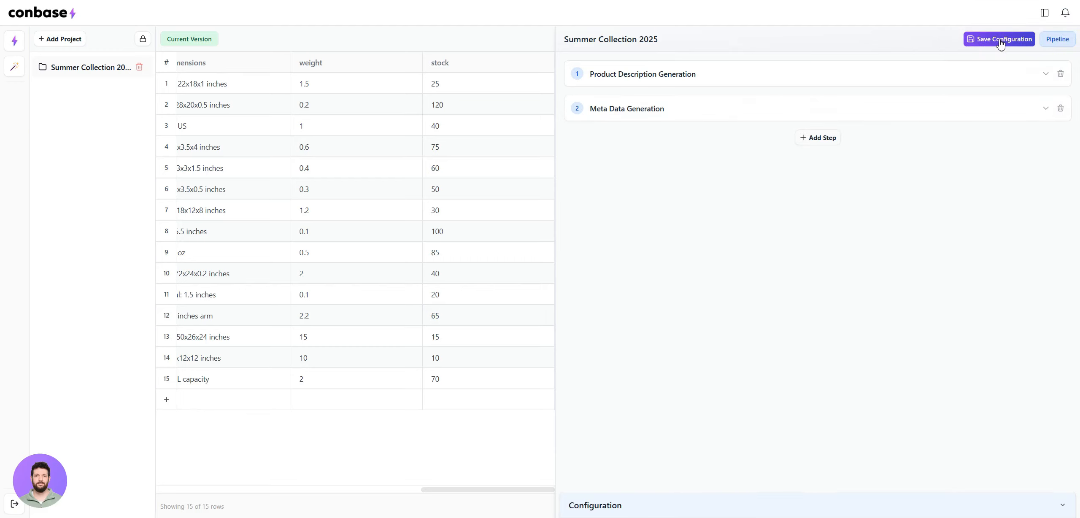
{"action": "left_click", "coordinate": [802, 75]}
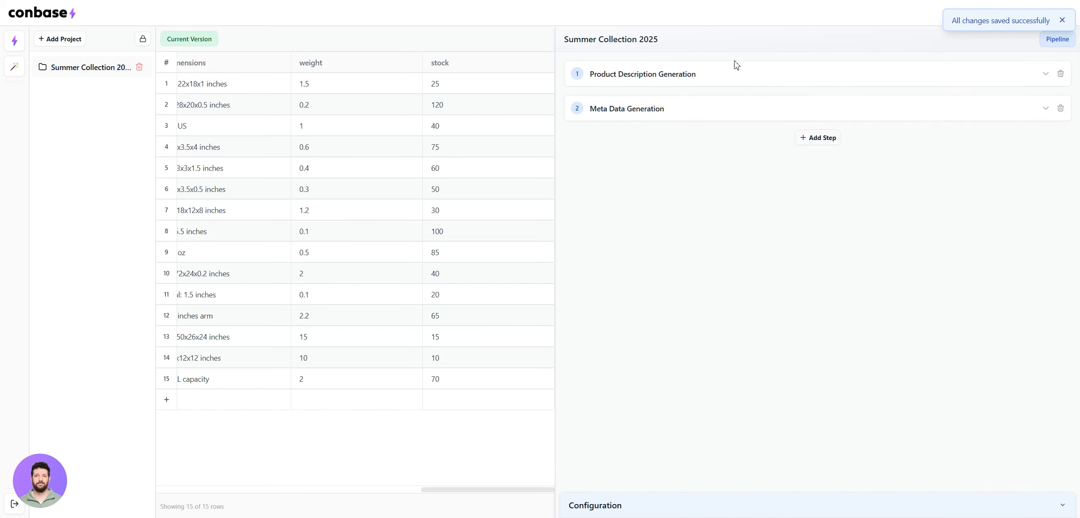
Select all rows, 1 to 15, in the pipeline's row selection configuration and apply the selection
{"action": "left_click", "coordinate": [622, 508]}
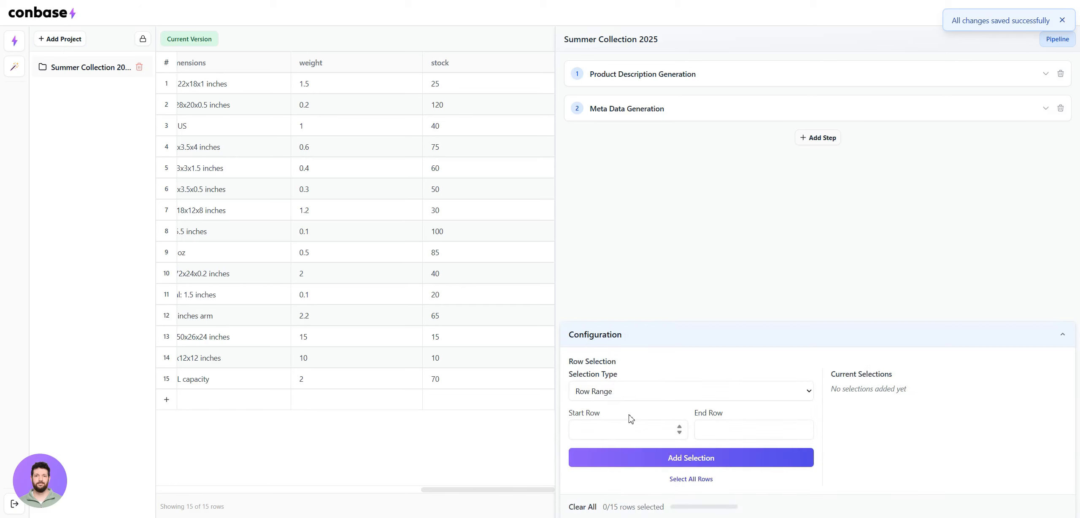
{"action": "left_click", "coordinate": [601, 428]}
{"action": "left_click", "coordinate": [697, 480]}
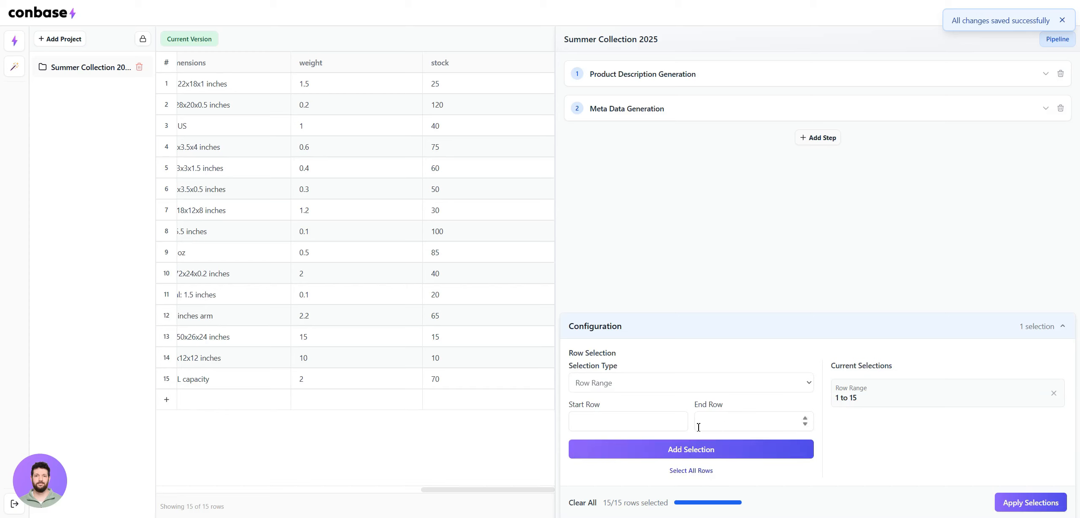
{"action": "left_click", "coordinate": [1029, 504]}
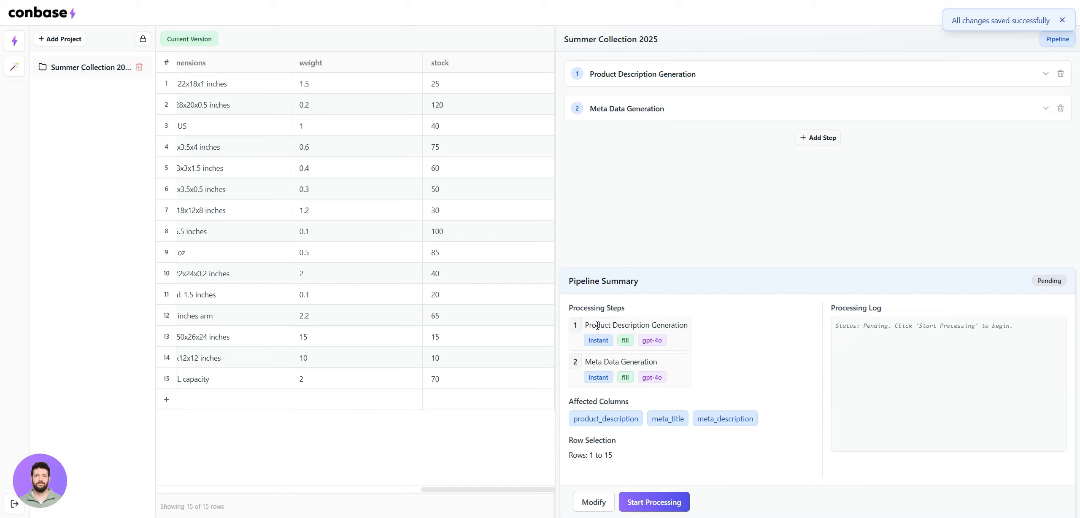
Review the processing steps, their settings, the affected columns and the row selection in the Pipeline Summary
{"action": "left_click_drag", "start_coordinate": [576, 328], "coordinate": [713, 326]}
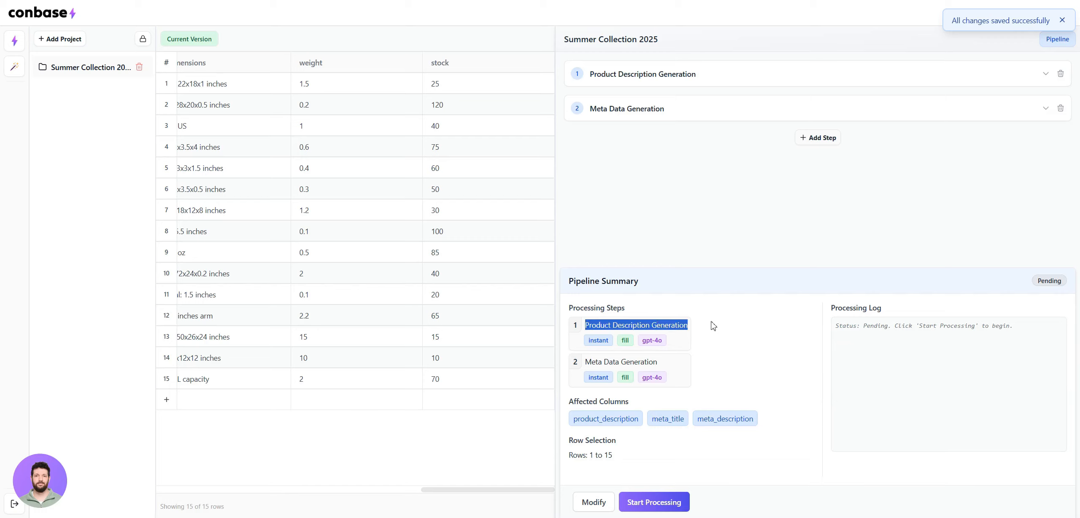
{"action": "left_click_drag", "start_coordinate": [580, 342], "coordinate": [685, 346]}
{"action": "left_click", "coordinate": [681, 356]}
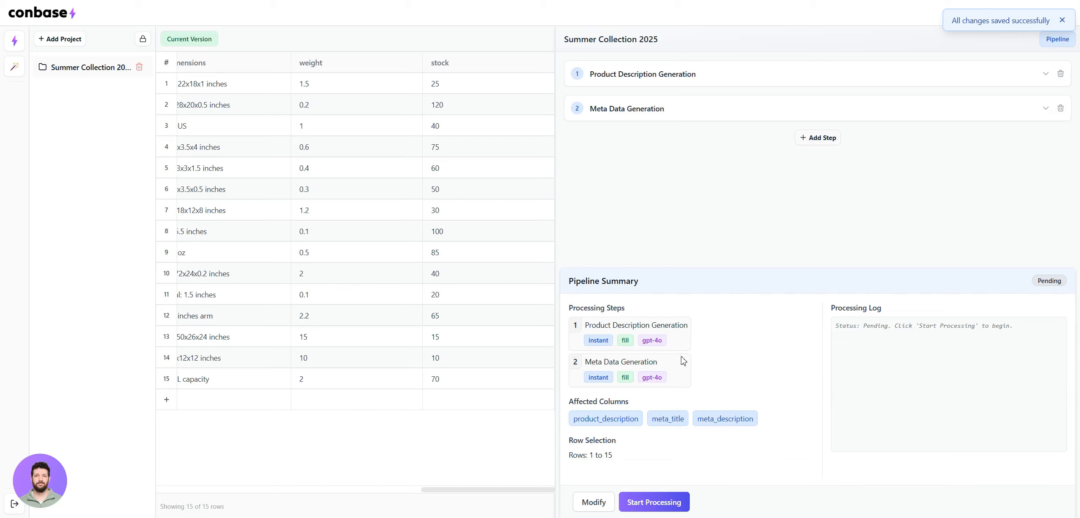
{"action": "left_click_drag", "start_coordinate": [570, 401], "coordinate": [686, 390]}
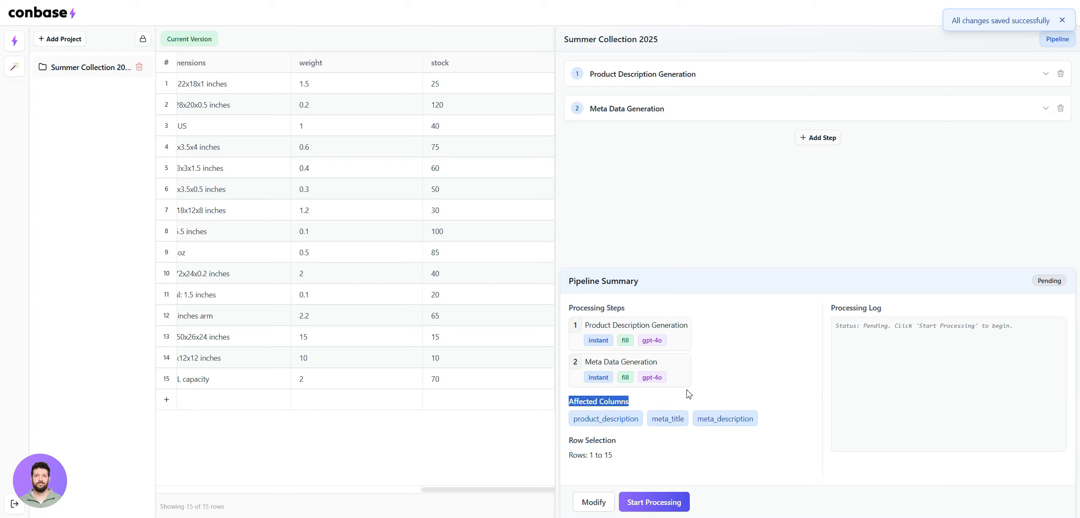
{"action": "left_click", "coordinate": [607, 423]}
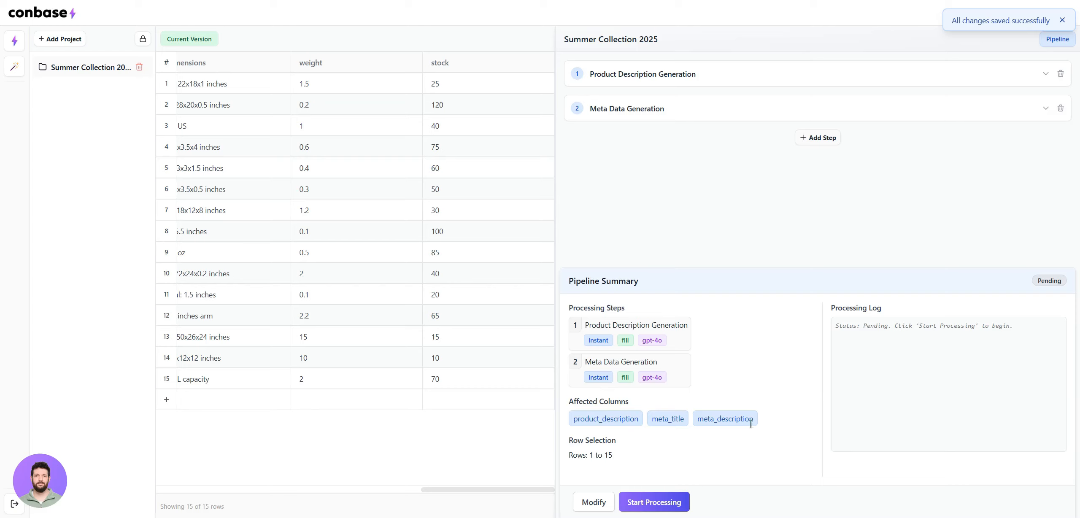
{"action": "left_click_drag", "start_coordinate": [751, 423], "coordinate": [638, 458]}
{"action": "left_click", "coordinate": [646, 423]}
{"action": "left_click", "coordinate": [638, 459]}
Start processing the pipeline and preview its result data up to the generated product description and meta data columns
{"action": "left_click", "coordinate": [658, 504]}
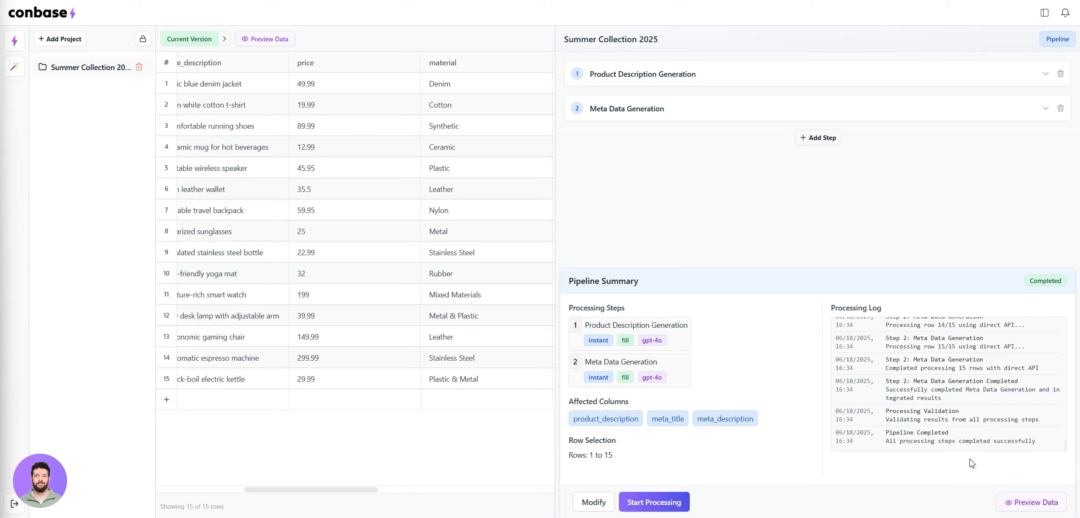
{"action": "left_click", "coordinate": [1035, 503]}
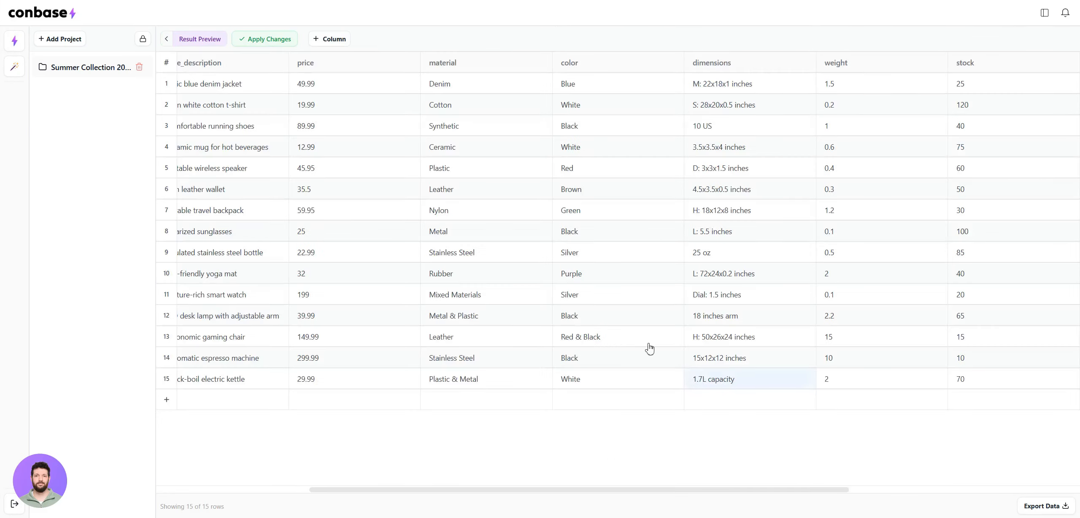
{"action": "scroll", "coordinate": [263, 125], "scroll_direction": "left", "scroll_amount": 2}
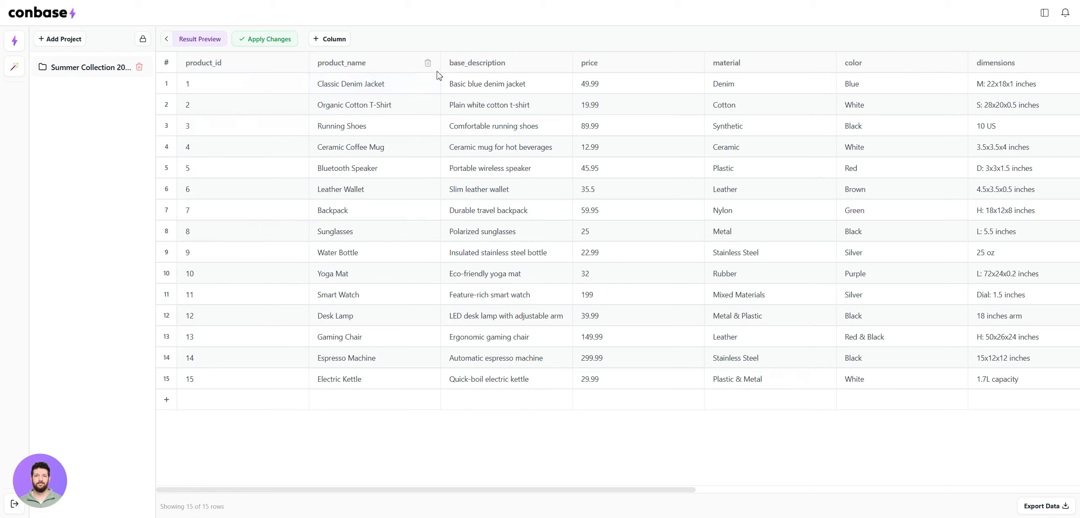
{"action": "scroll", "coordinate": [681, 92], "scroll_direction": "right", "scroll_amount": 1}
{"action": "scroll", "coordinate": [681, 93], "scroll_direction": "right", "scroll_amount": 15}
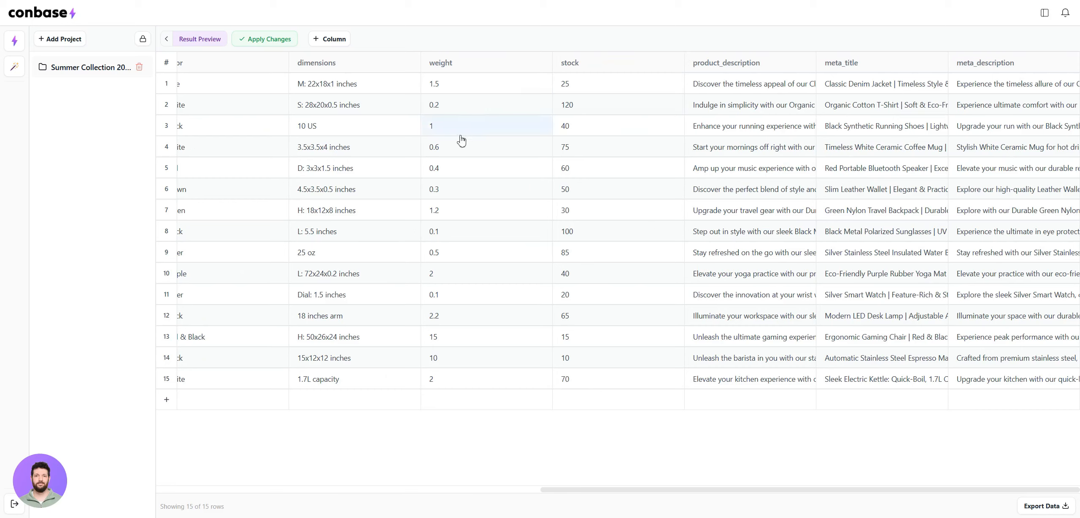
Read the full generated product_description of rows 1, 4 and 8, closing each text view
{"action": "left_click", "coordinate": [753, 87]}
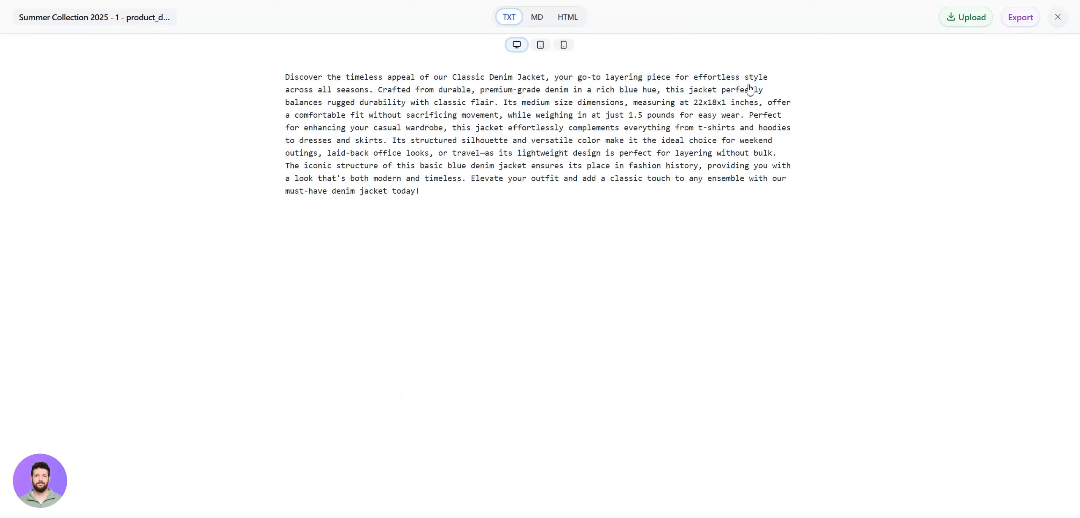
{"action": "left_click", "coordinate": [1061, 20]}
{"action": "left_click", "coordinate": [753, 149]}
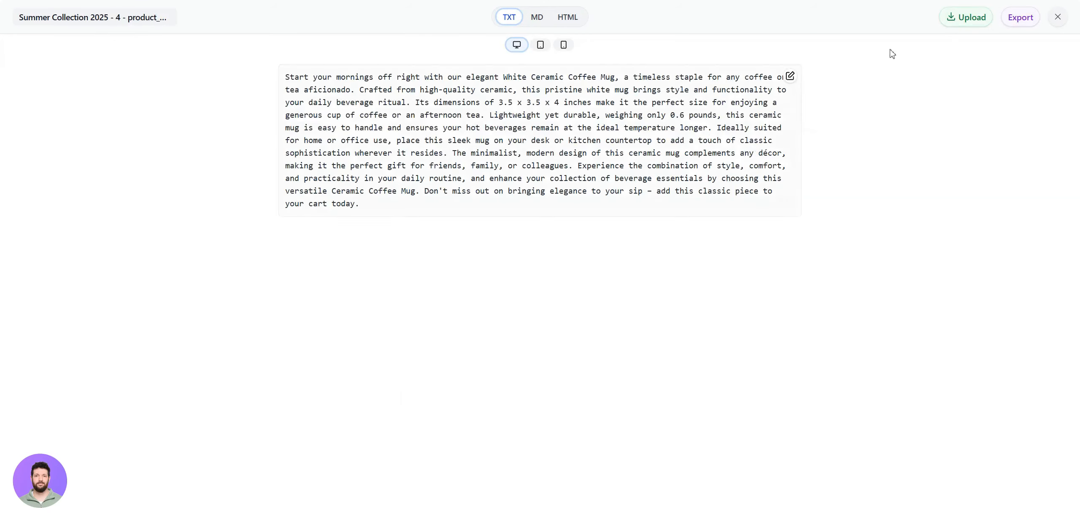
{"action": "left_click", "coordinate": [1059, 18]}
{"action": "left_click", "coordinate": [733, 233]}
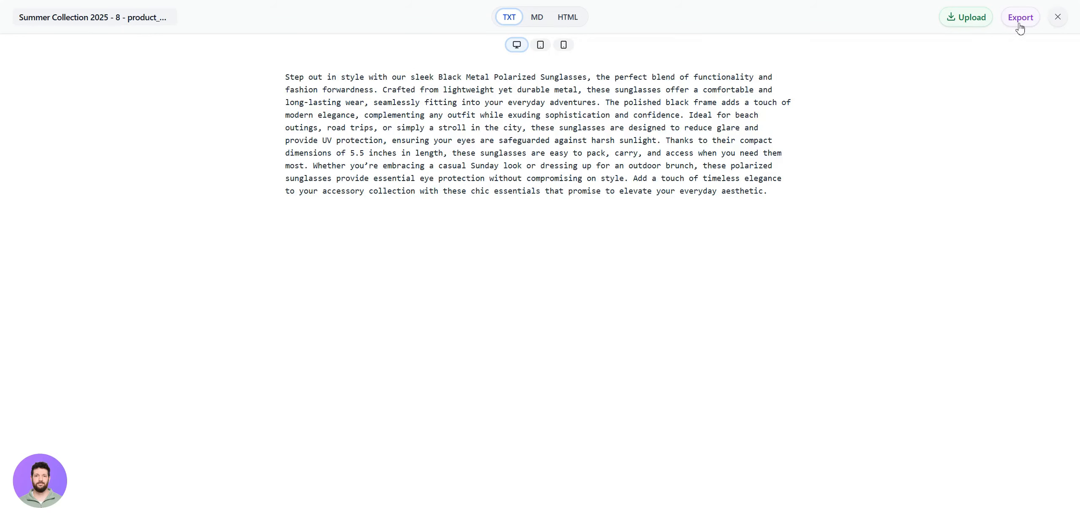
{"action": "left_click", "coordinate": [1057, 16]}
Read the full generated meta_title of rows 1 and 5, closing each text view
{"action": "left_click", "coordinate": [876, 86]}
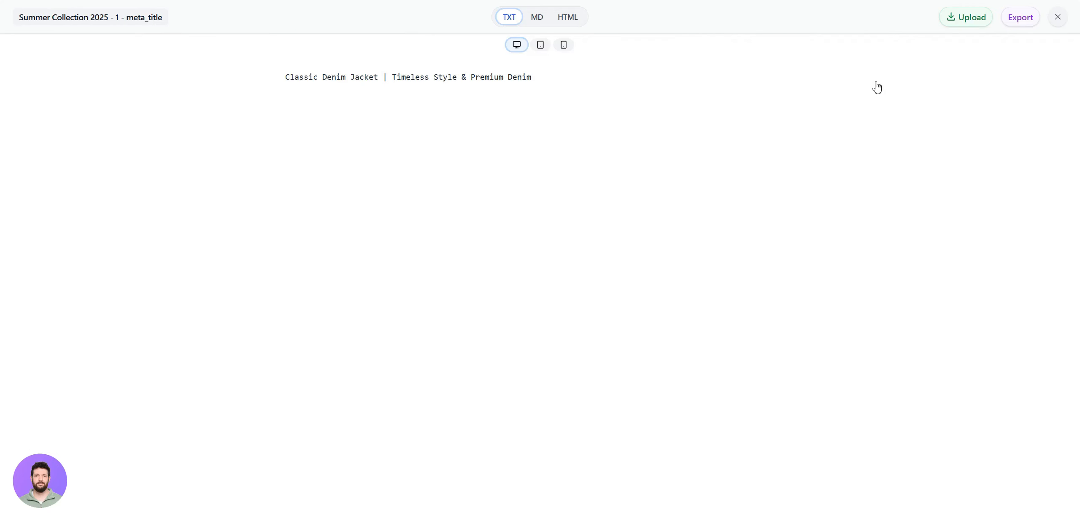
{"action": "left_click", "coordinate": [1057, 17]}
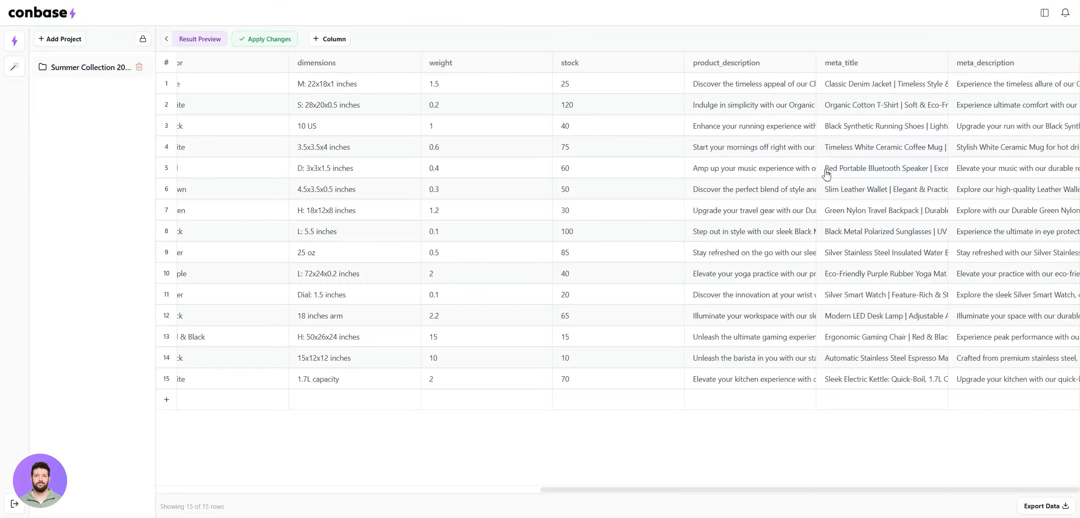
{"action": "left_click", "coordinate": [856, 175]}
{"action": "left_click", "coordinate": [1058, 17]}
Read the full generated meta_description of rows 2 and 7, closing each text view
{"action": "left_click", "coordinate": [1012, 110]}
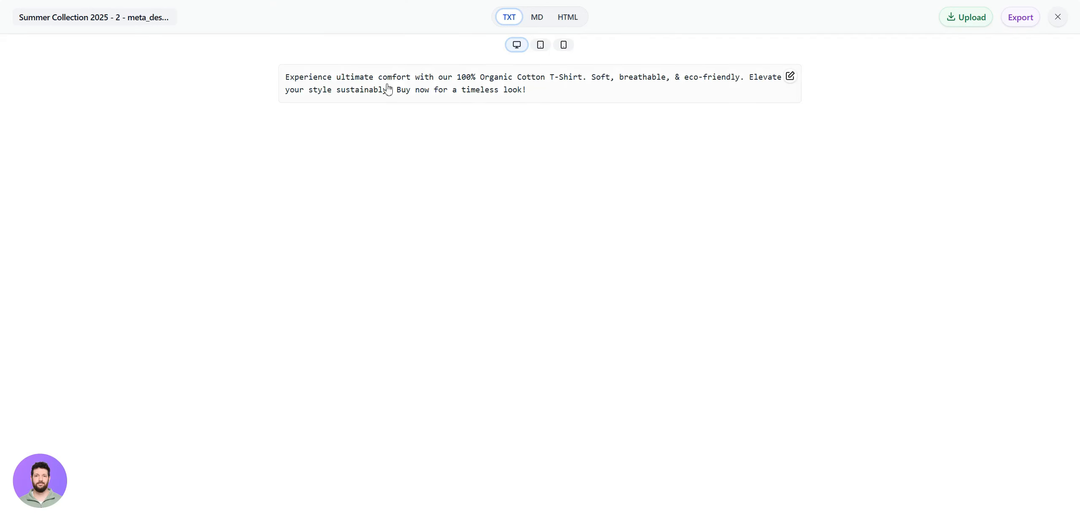
{"action": "left_click", "coordinate": [1064, 21]}
{"action": "left_click", "coordinate": [1017, 209]}
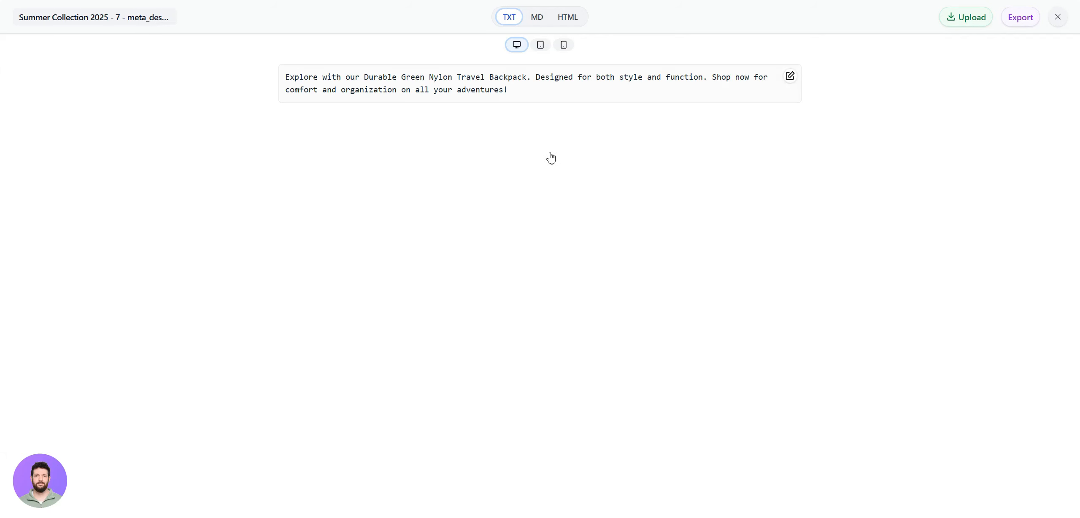
{"action": "left_click", "coordinate": [1057, 16]}
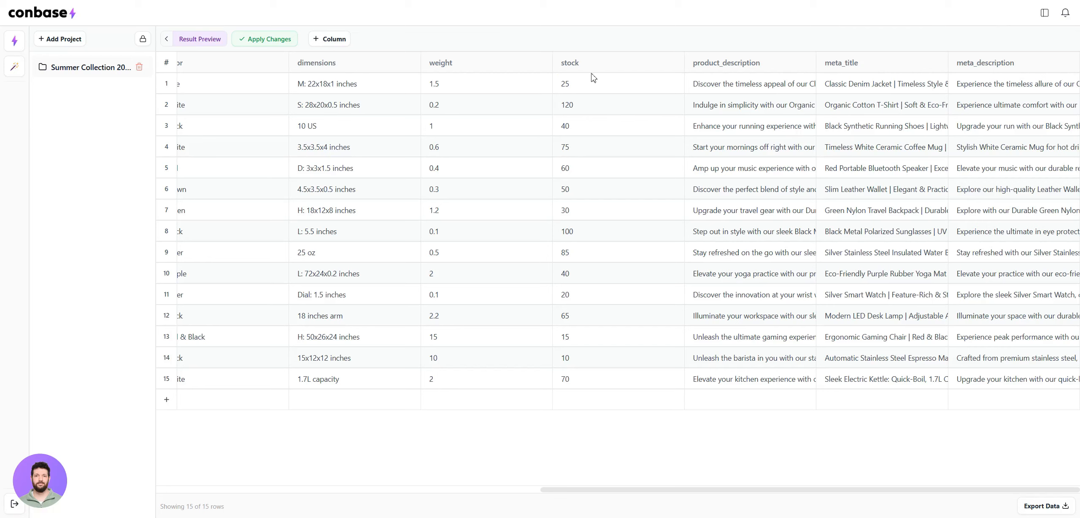